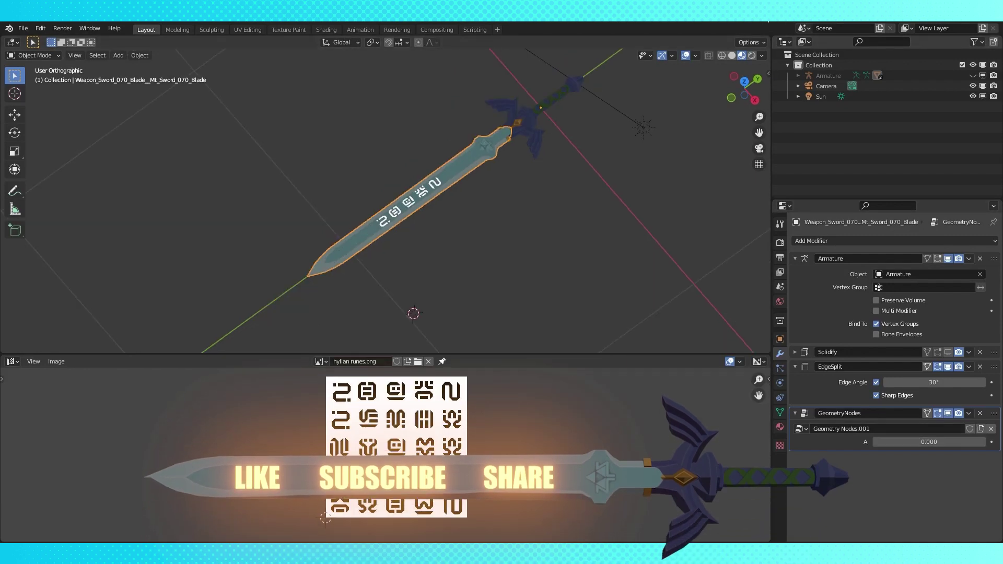
# Step: Try scaling up the sword blade's UVs over the hylian runes.png image
pyautogui.scroll(2, 473, 203)
pyautogui.scroll(2, 478, 212)
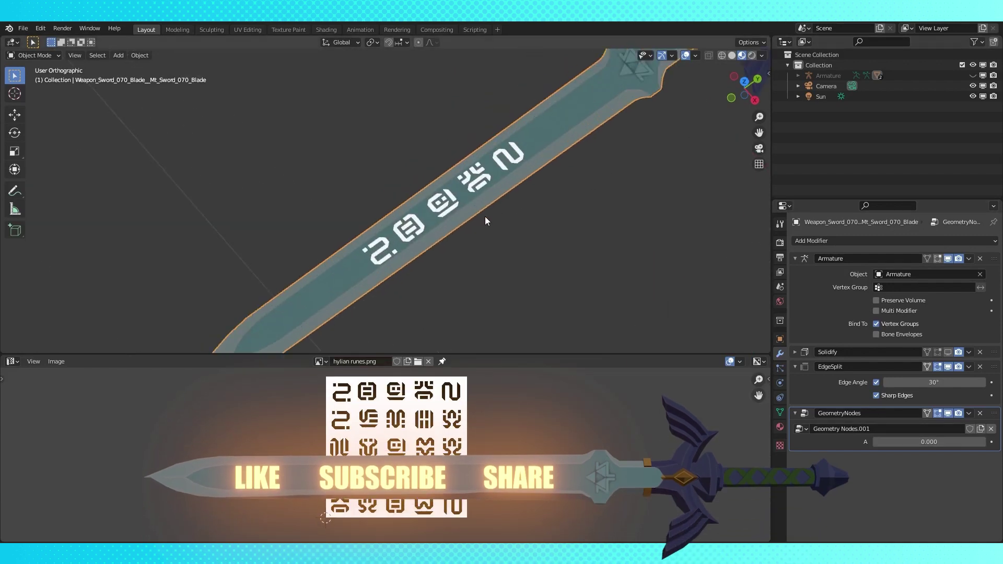
pyautogui.press('Tab')
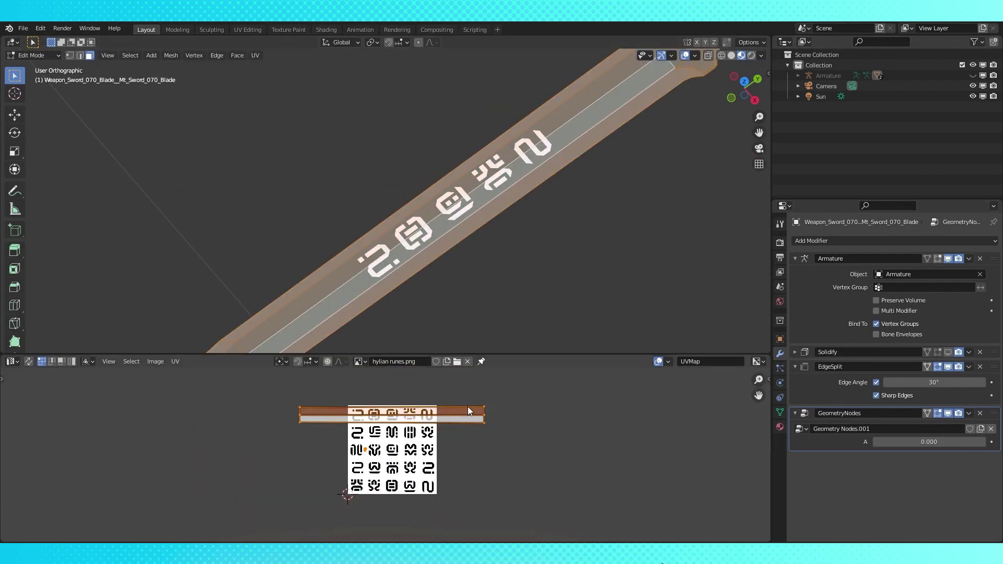
pyautogui.press('s')
pyautogui.press('Return')
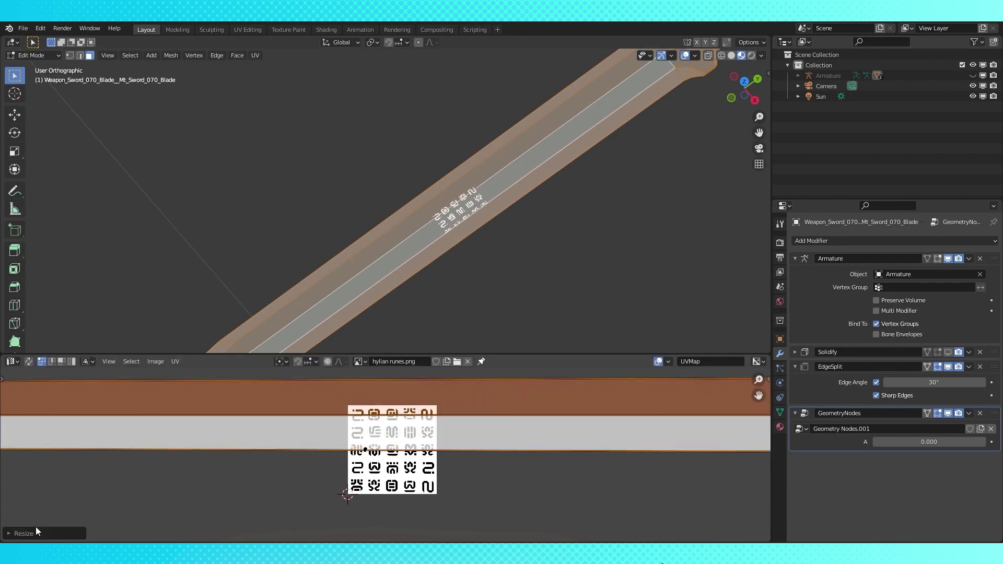
pyautogui.scroll(2, 478, 212)
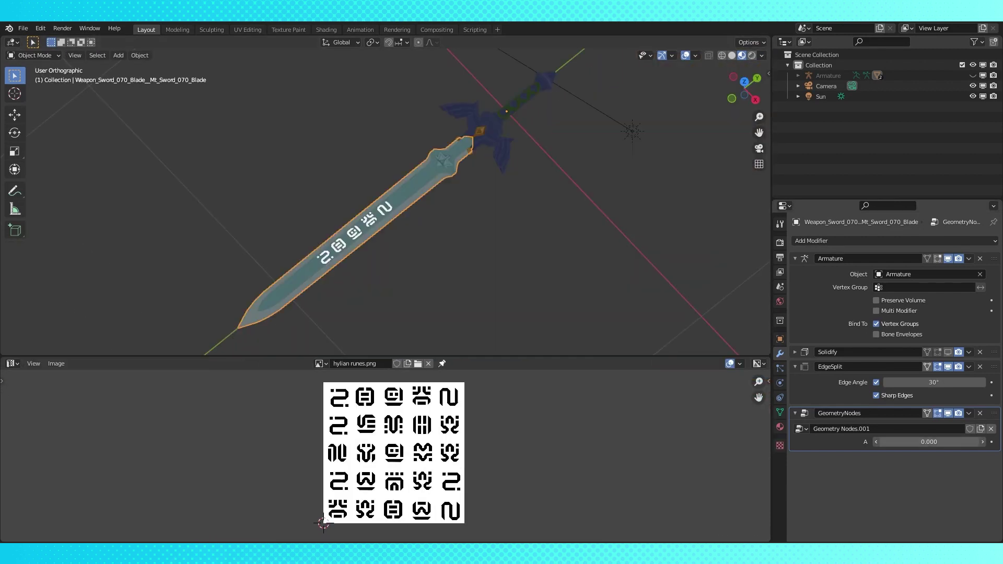
# Step: Try the values 1 and 2 for input A of the blade's GeometryNodes modifier
pyautogui.click(901, 441)
pyautogui.write('1')
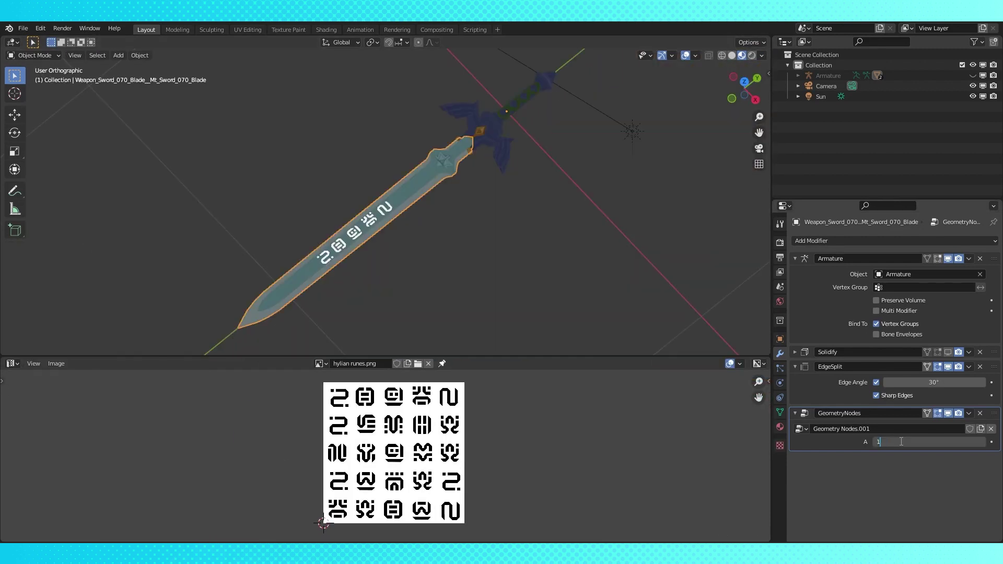
pyautogui.press('Return')
pyautogui.click(901, 442)
pyautogui.write('2')
pyautogui.press('Return')
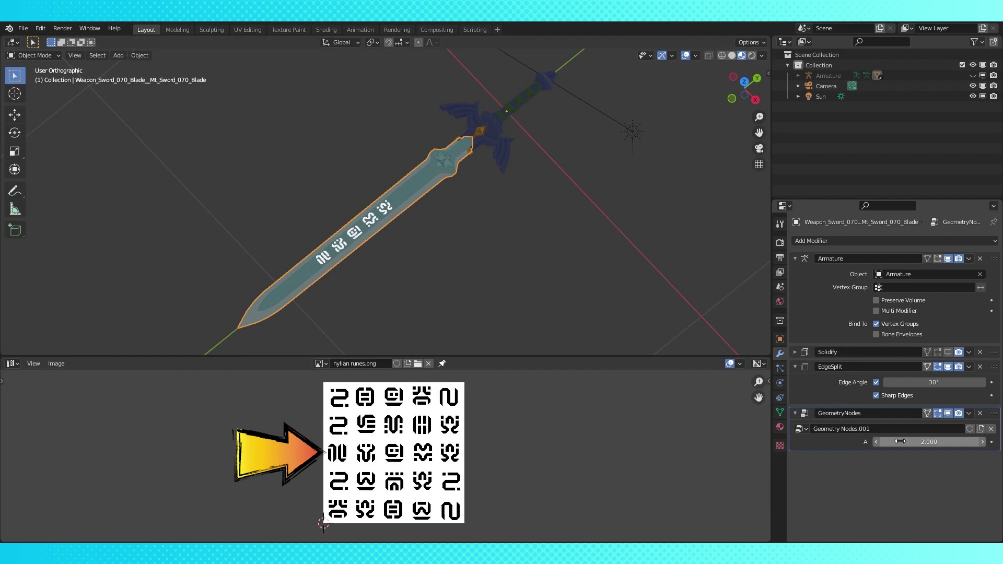
# Step: Try the values 3 and 4 for the blade's Geometry Nodes input A
pyautogui.click(899, 442)
pyautogui.write('3')
pyautogui.press('Return')
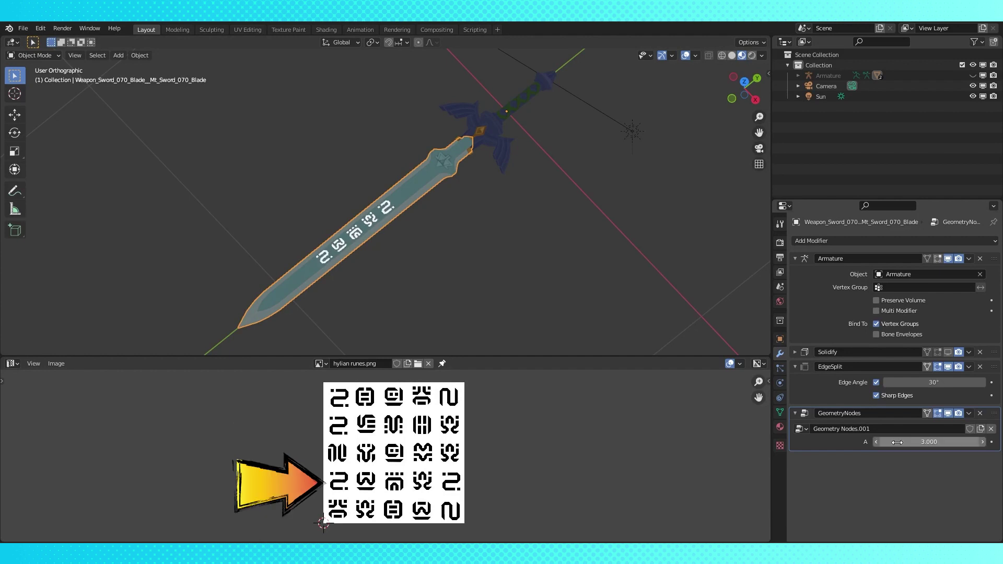
pyautogui.click(896, 442)
pyautogui.write('4')
pyautogui.press('Return')
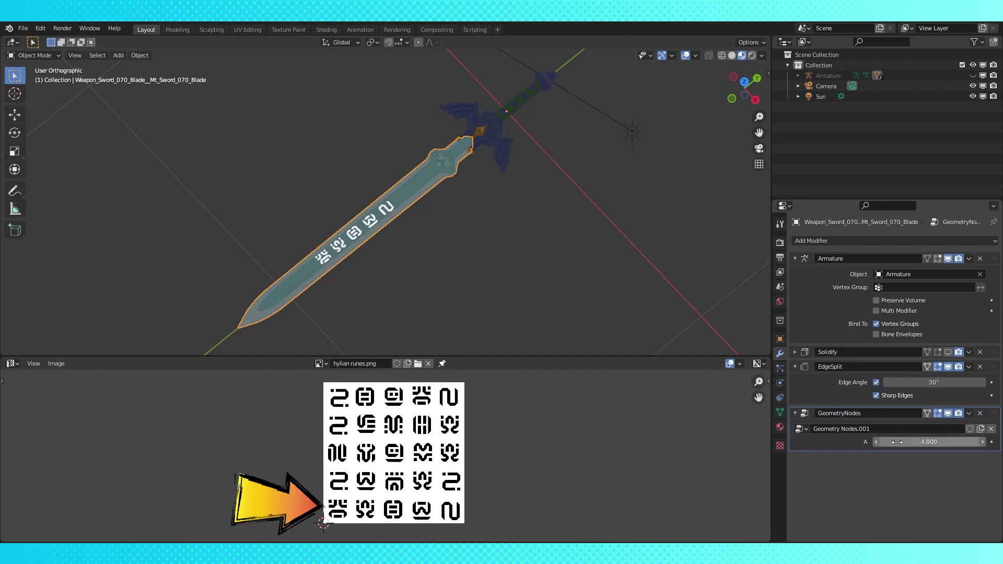
# Step: Try the value 5 for the blade's Geometry Nodes input A and reset it to 0
pyautogui.click(897, 442)
pyautogui.write('5')
pyautogui.press('Return')
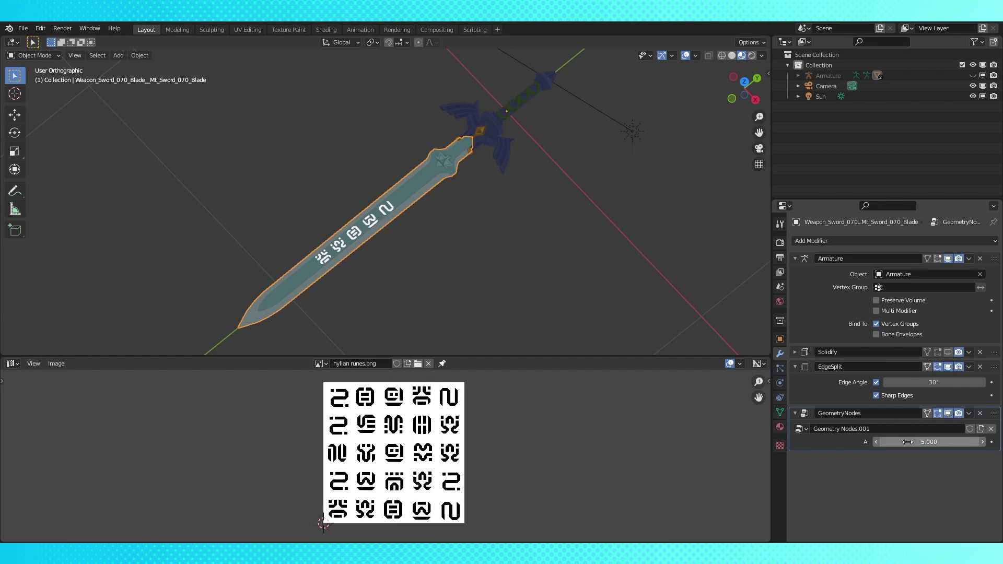
pyautogui.click(908, 442)
pyautogui.write('0')
pyautogui.press('Return')
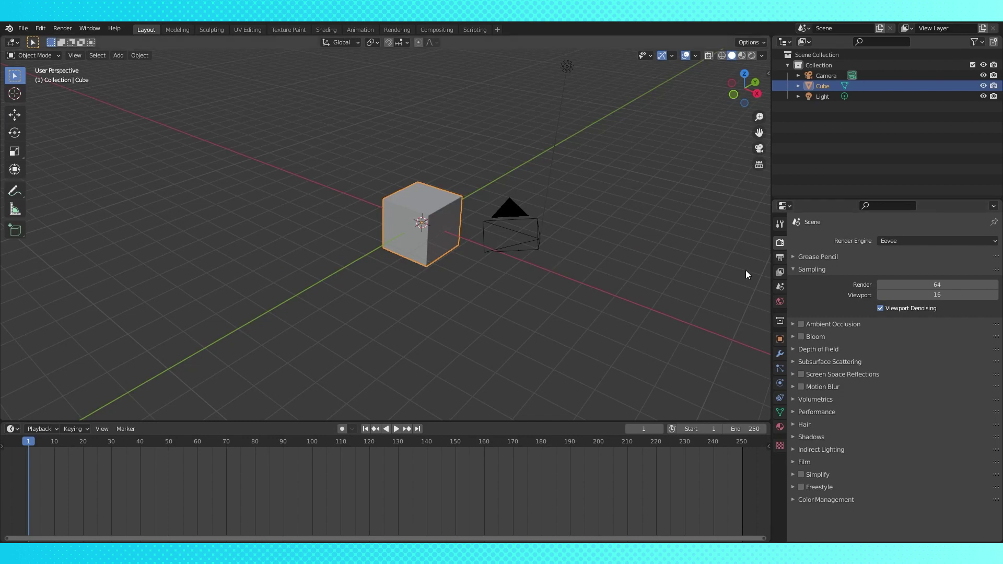
# Step: Set the scene's color management view transform to Standard
pyautogui.click(791, 499)
pyautogui.scroll(-3, 799, 496)
pyautogui.click(923, 469)
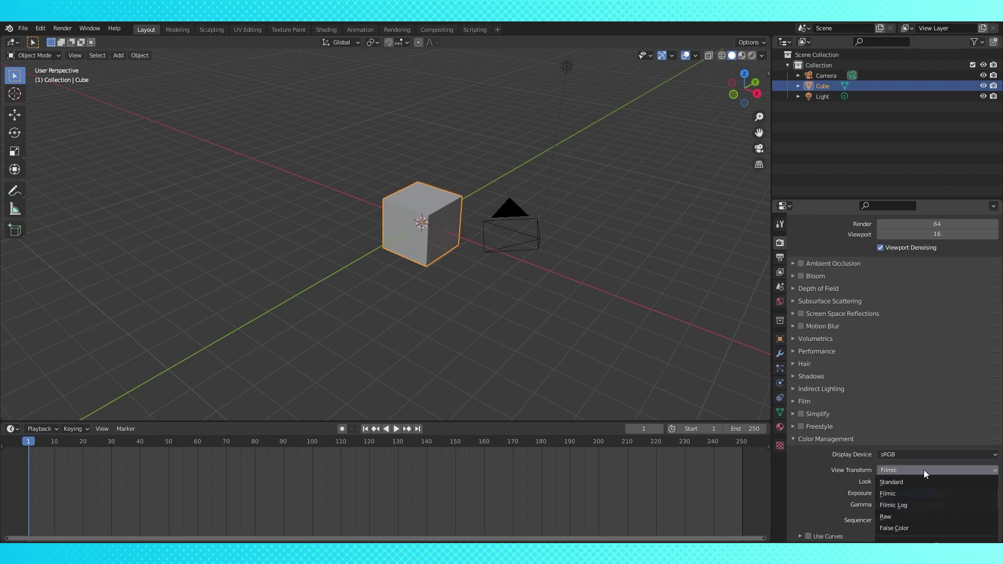
pyautogui.click(914, 480)
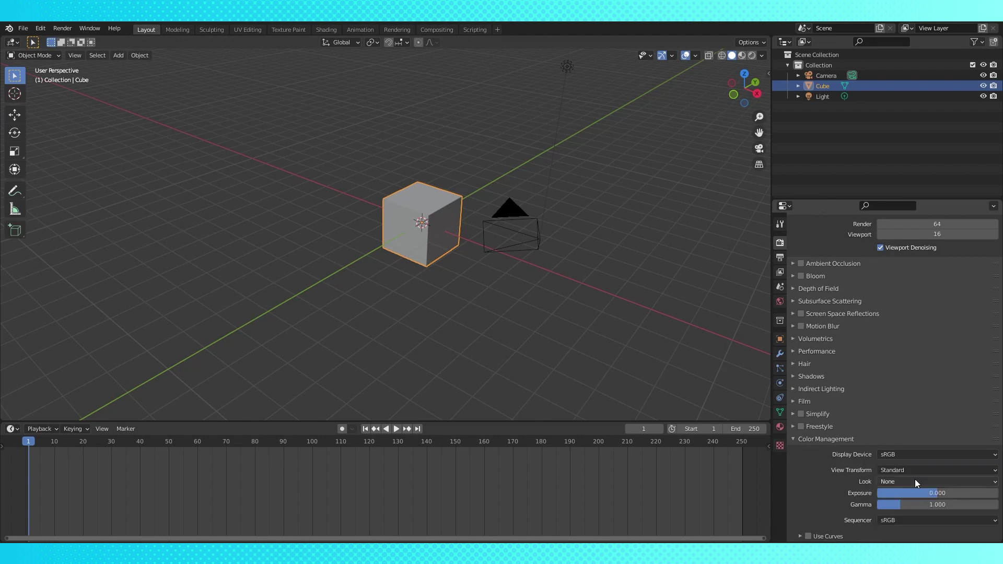
pyautogui.click(794, 438)
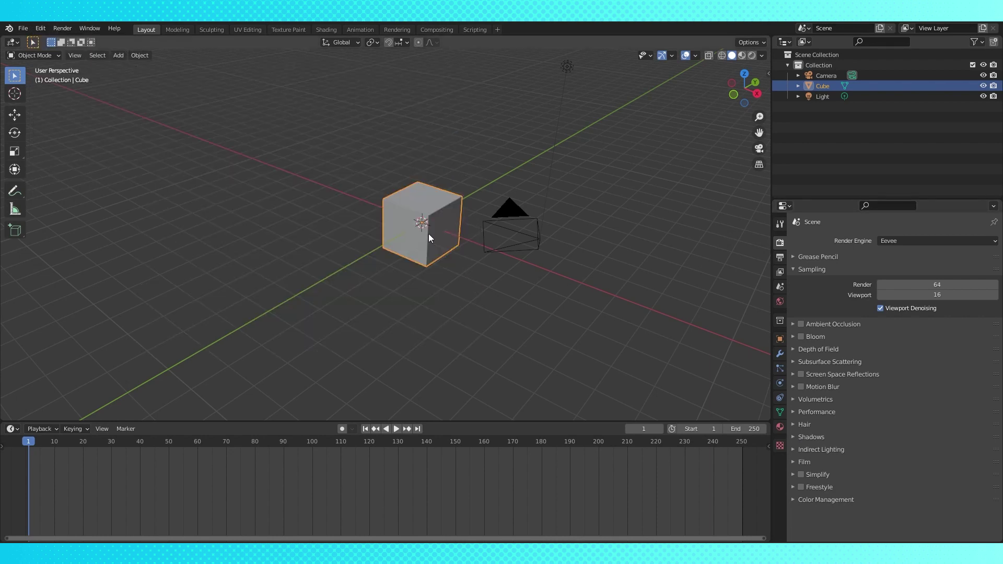
# Step: Delete the default cube and add a mesh plane, viewed from the top
pyautogui.press('x')
pyautogui.click(427, 232)
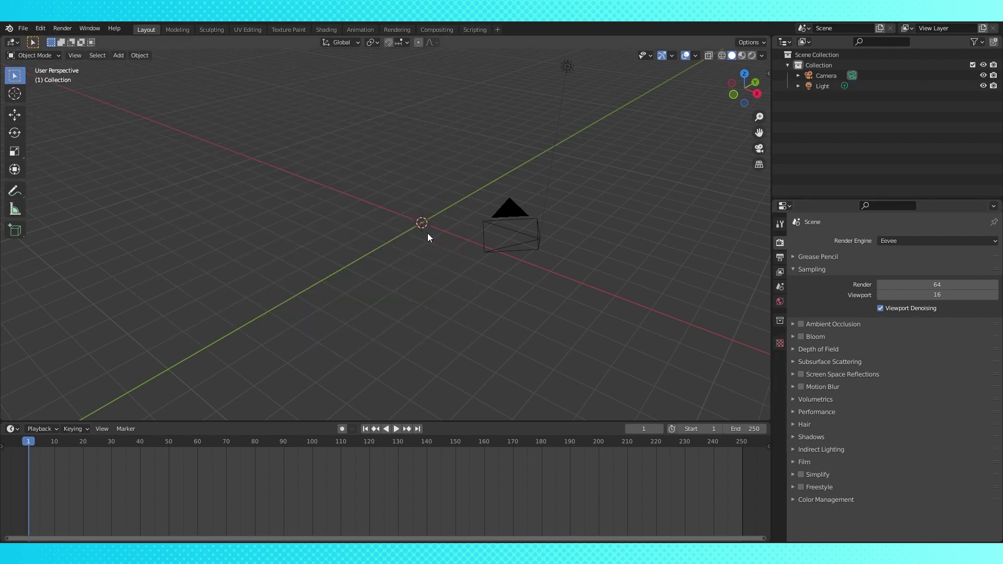
pyautogui.hotkey('shift', 'a')
pyautogui.moveTo(427, 233)
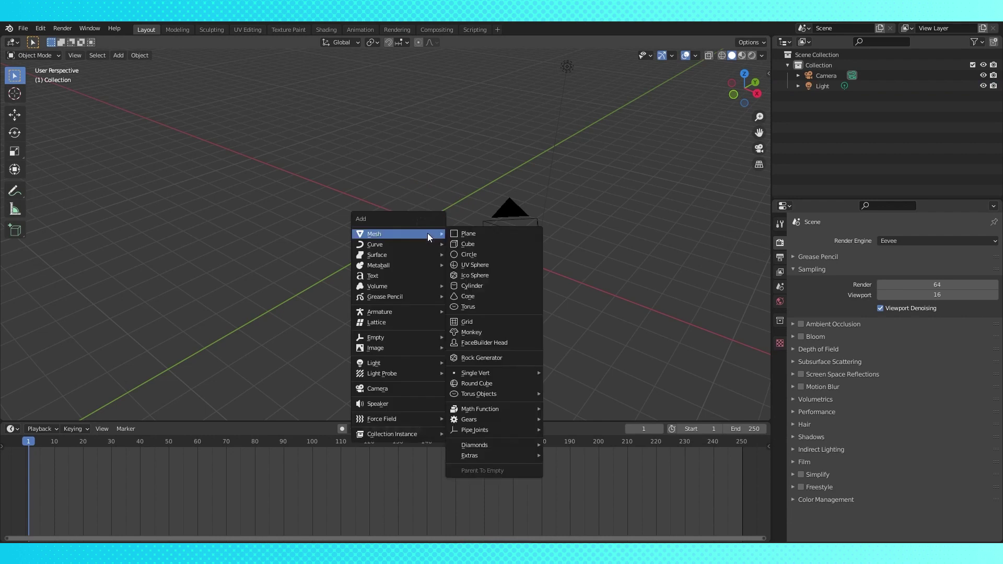
pyautogui.click(475, 231)
pyautogui.press('KP_7')
pyautogui.scroll(4, 475, 230)
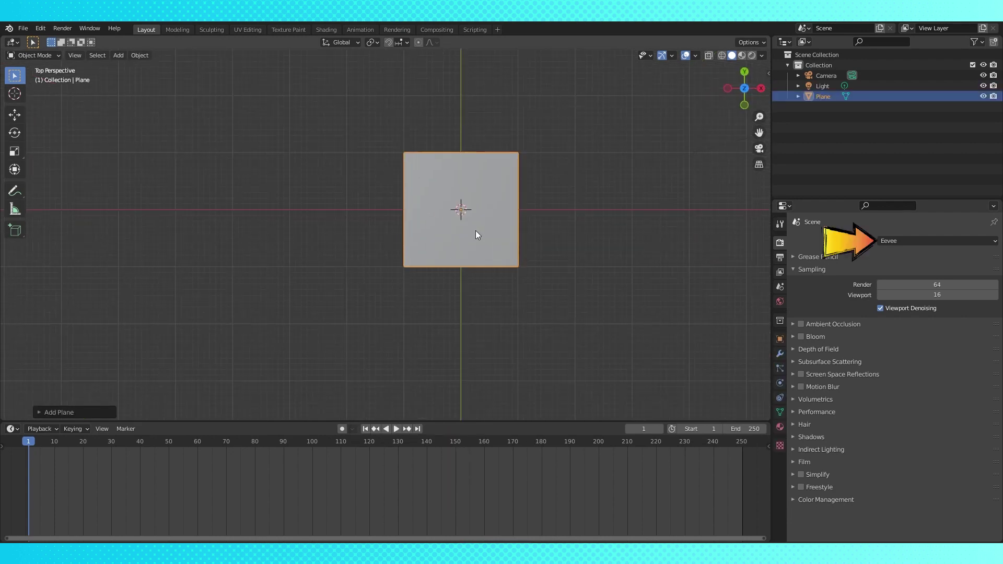
pyautogui.keyDown('shift'); pyautogui.moveTo(573, 233); pyautogui.dragTo(508, 248, button='middle'); pyautogui.keyUp('shift')
# Step: Switch the viewport to Rendered shading and turn the timeline into an enlarged Shader Editor
pyautogui.press('Tab')
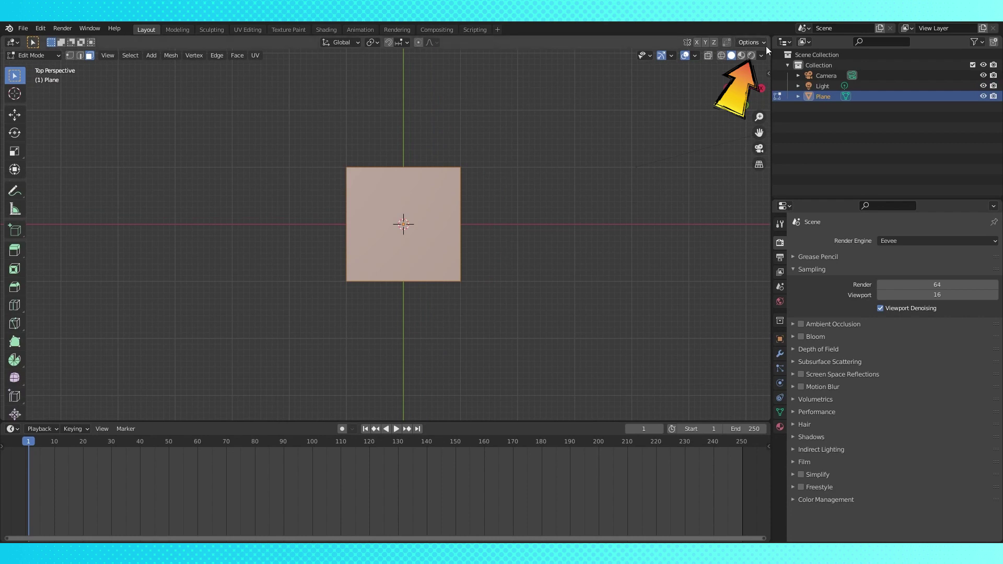
pyautogui.click(751, 55)
pyautogui.press('Tab')
pyautogui.moveTo(543, 421); pyautogui.dragTo(544, 298)
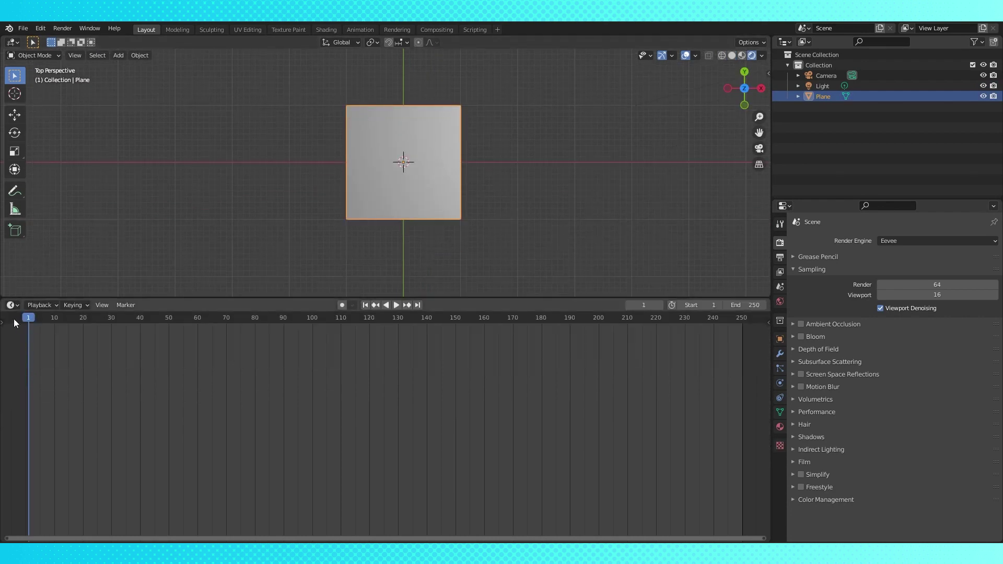
pyautogui.click(11, 304)
pyautogui.click(34, 405)
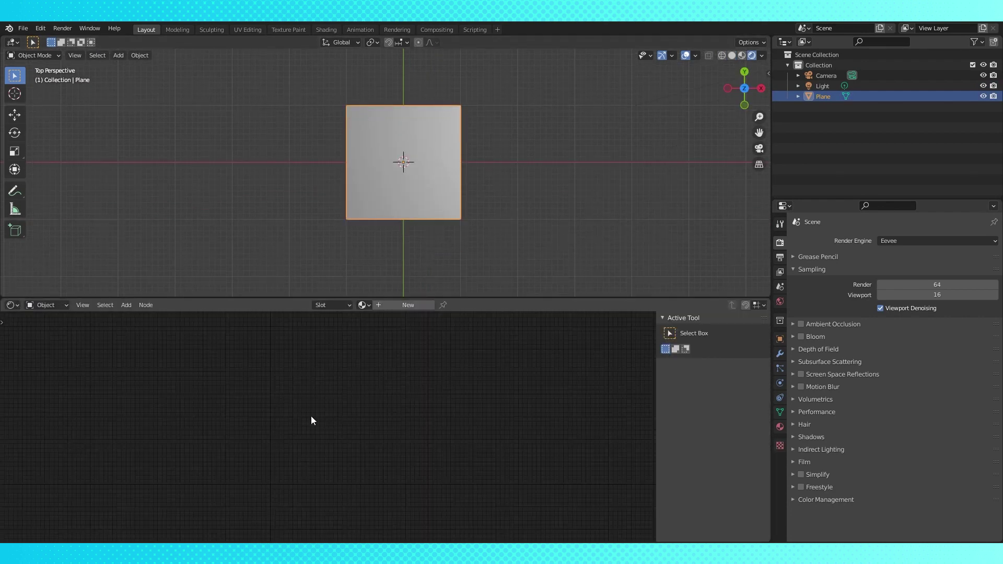
# Step: Create a new material on the plane with Emission as its surface shader and tidy the nodes
pyautogui.click(780, 427)
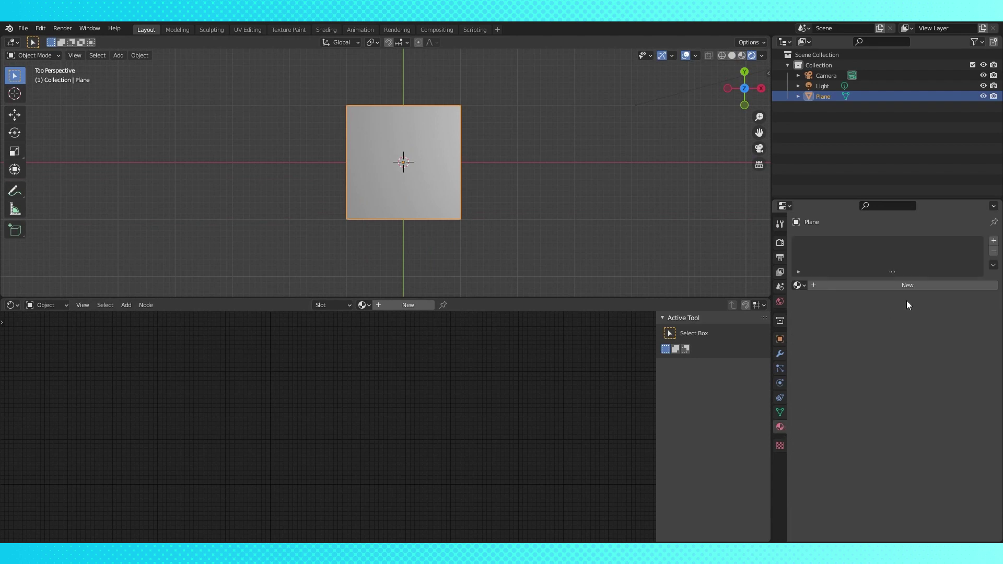
pyautogui.click(914, 284)
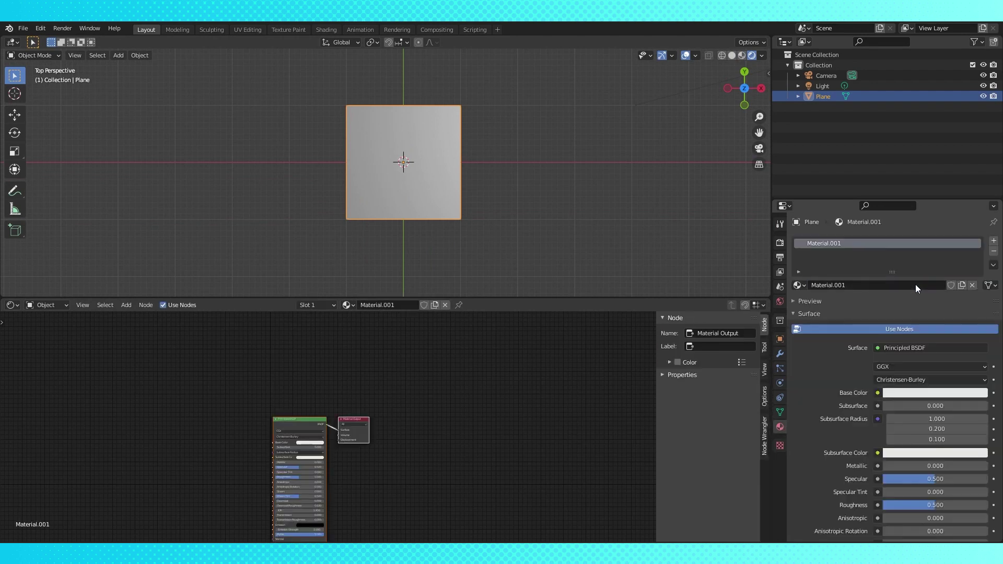
pyautogui.click(932, 348)
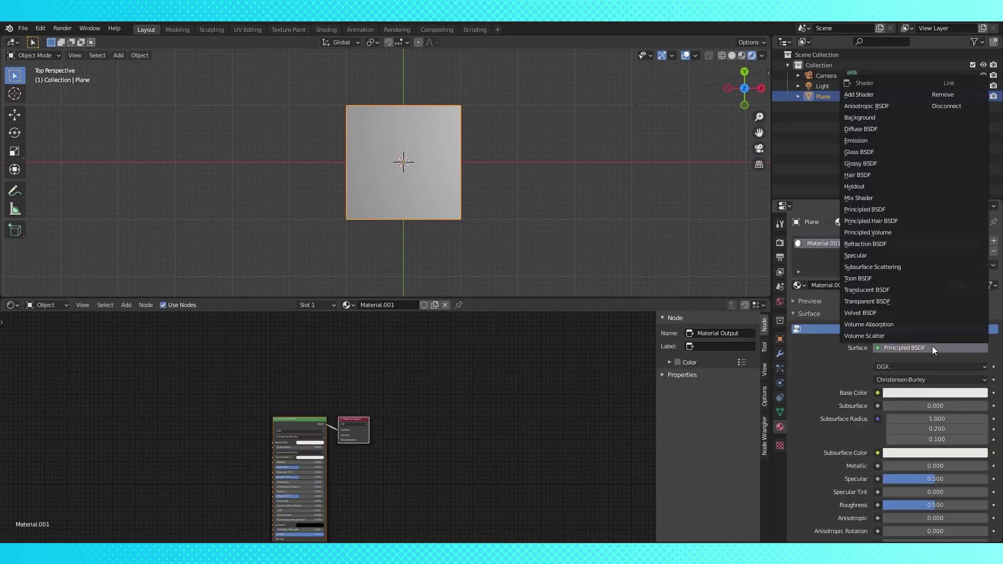
pyautogui.click(881, 144)
pyautogui.press('Home')
pyautogui.moveTo(456, 397); pyautogui.dragTo(548, 370)
pyautogui.click(463, 381)
pyautogui.moveTo(453, 370); pyautogui.dragTo(480, 391)
pyautogui.moveTo(392, 390); pyautogui.dragTo(413, 390, button='middle')
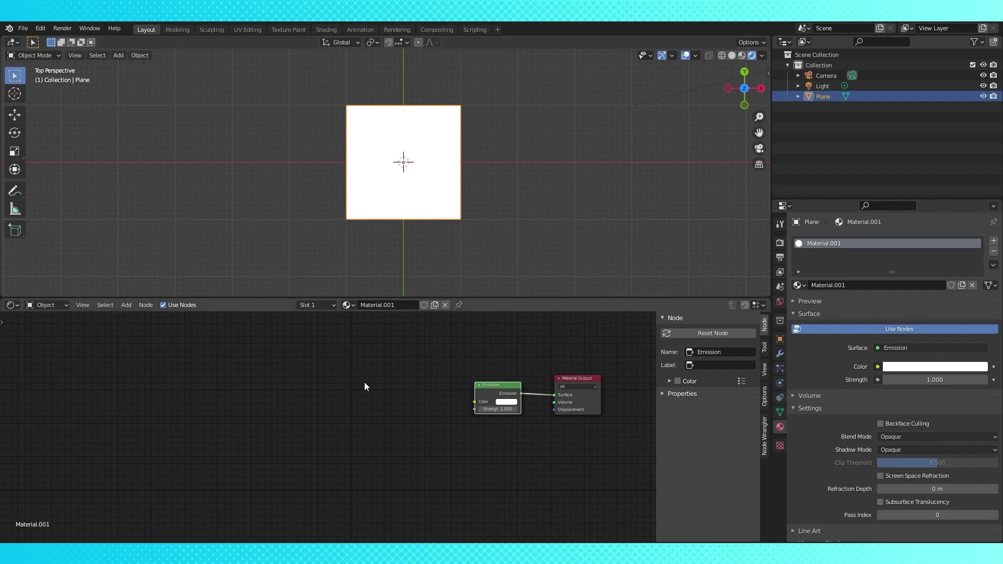
# Step: Add an Image Texture node using paint.png and place it well before the Emission node
pyautogui.hotkey('shift', 'a')
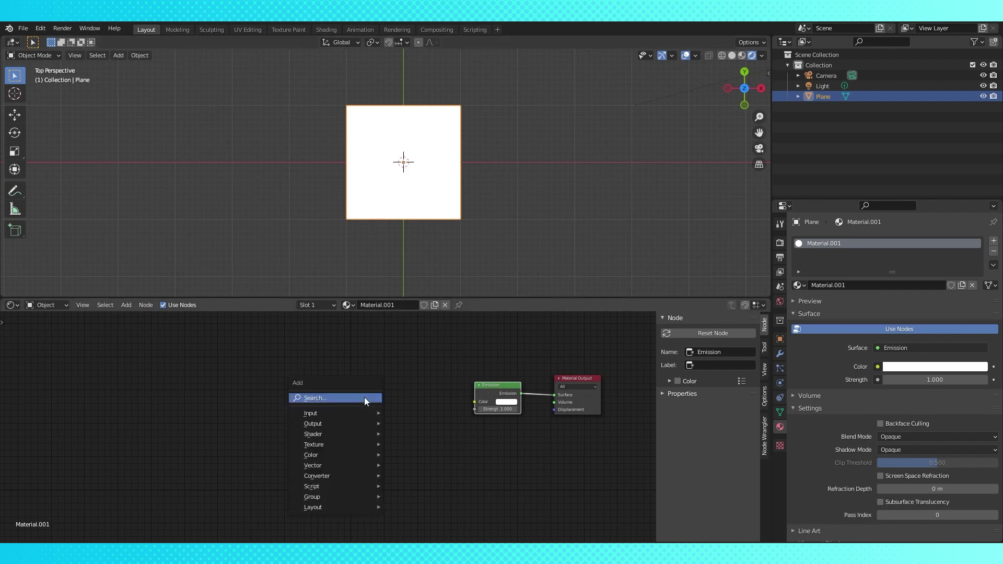
pyautogui.moveTo(331, 446)
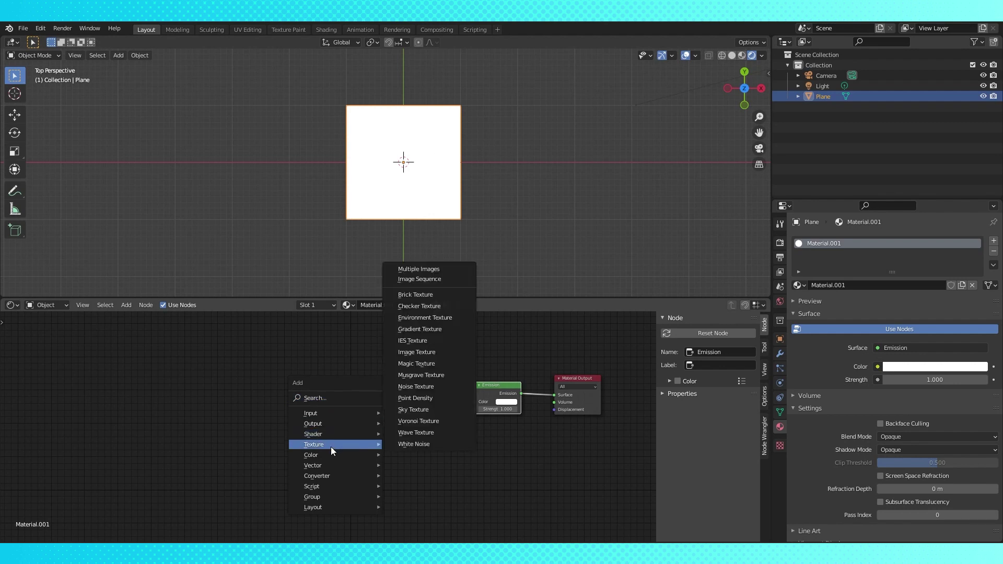
pyautogui.click(416, 352)
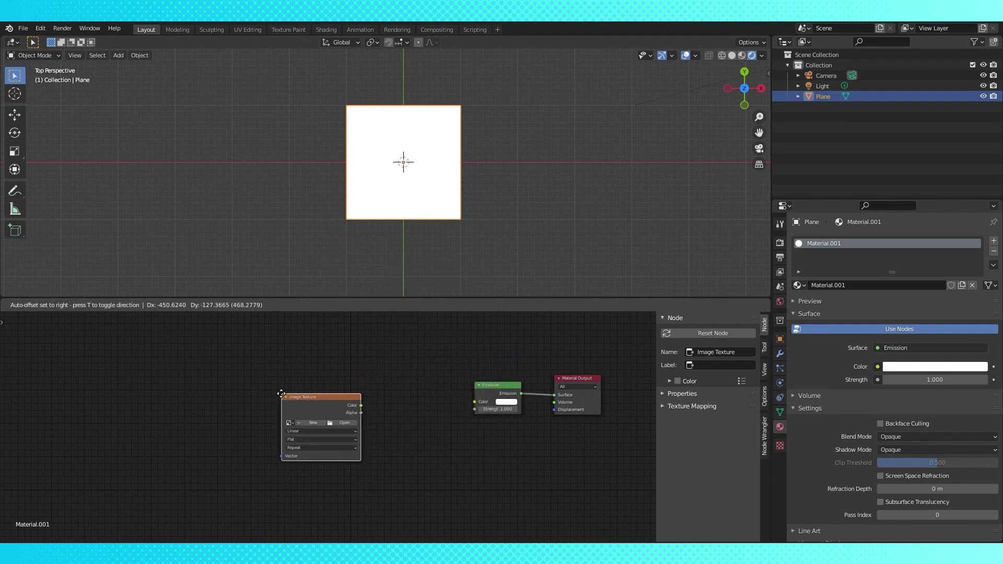
pyautogui.click(335, 411)
pyautogui.click(346, 423)
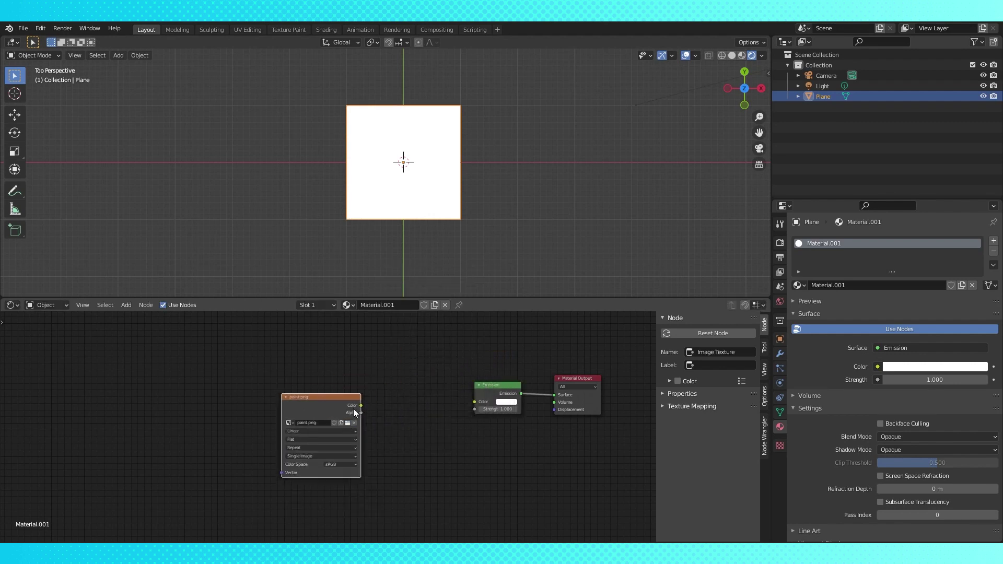
pyautogui.moveTo(341, 407); pyautogui.dragTo(273, 407)
# Step: Add a MixRGB node and link its Color output to the Emission node's Color
pyautogui.hotkey('shift', 'a')
pyautogui.moveTo(334, 432)
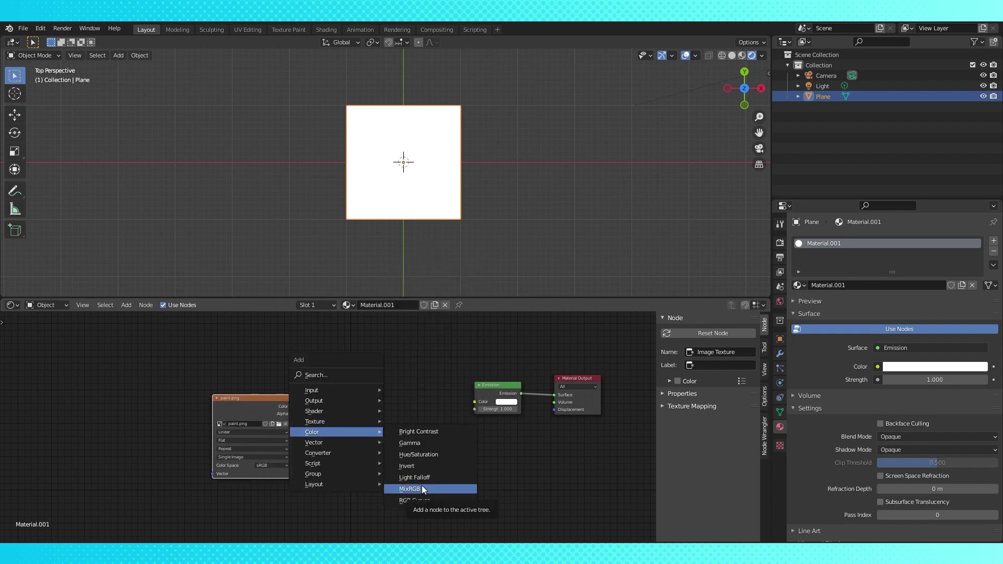
pyautogui.click(426, 489)
pyautogui.click(364, 366)
pyautogui.moveTo(267, 406); pyautogui.dragTo(247, 417)
pyautogui.moveTo(411, 377); pyautogui.dragTo(476, 402)
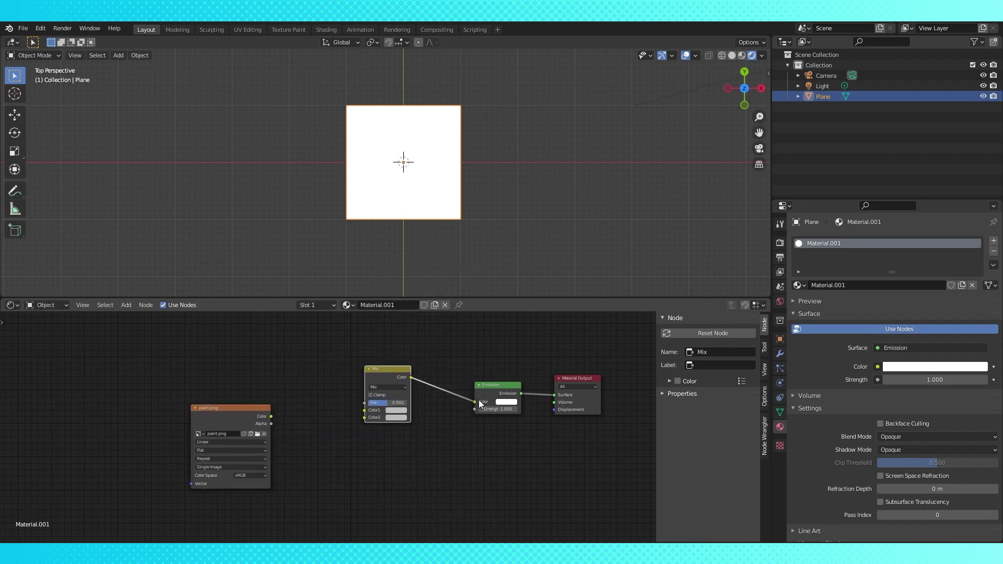
# Step: Set the Mix node's Color1 to red and its Fac to 0
pyautogui.click(401, 411)
pyautogui.moveTo(401, 381)
pyautogui.mouseDown()
pyautogui.moveTo(434, 381)
pyautogui.moveTo(389, 387)
pyautogui.mouseUp()
pyautogui.moveTo(412, 394); pyautogui.dragTo(369, 403)
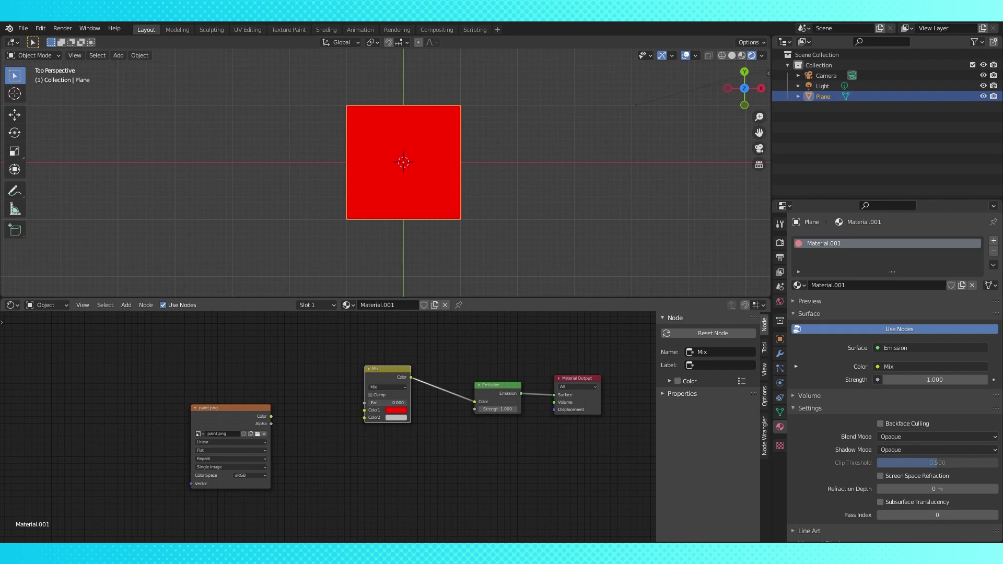
# Step: Try linking the paint.png Color output to the Mix node's Color1 and unlink it
pyautogui.moveTo(242, 417); pyautogui.dragTo(221, 413)
pyautogui.moveTo(251, 412); pyautogui.dragTo(364, 409)
pyautogui.moveTo(364, 410); pyautogui.dragTo(318, 417)
# Step: Try feeding the Mix node's Color1 from an added RGB node and delete that node
pyautogui.hotkey('shift', 'a')
pyautogui.moveTo(268, 358)
pyautogui.click(348, 279)
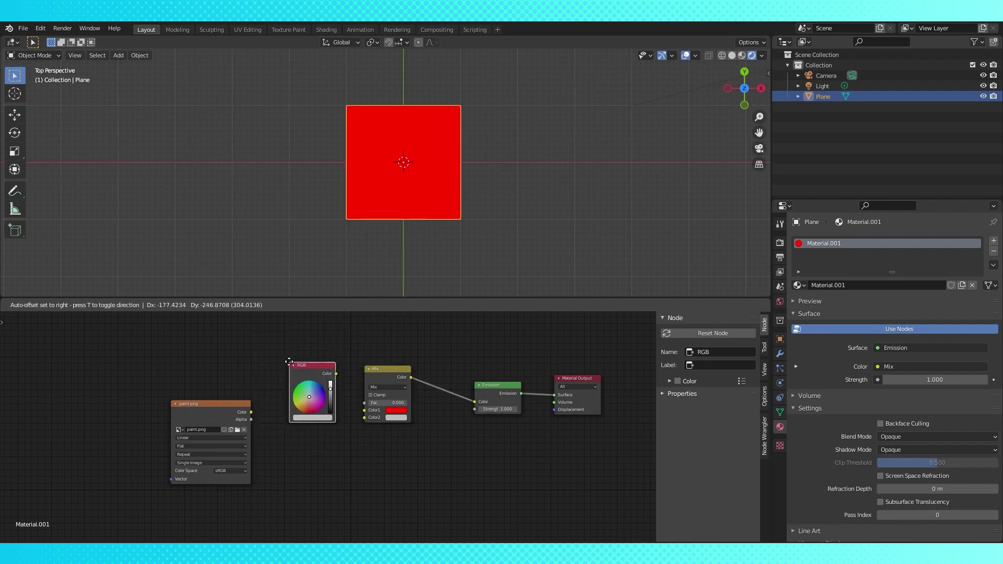
pyautogui.click(292, 348)
pyautogui.click(333, 370)
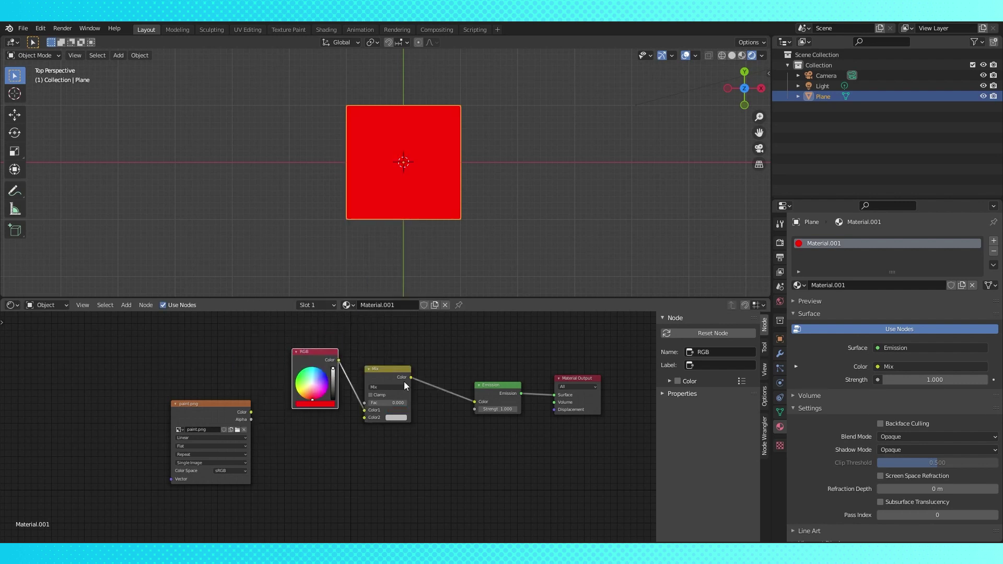
pyautogui.click(302, 362)
pyautogui.press('x')
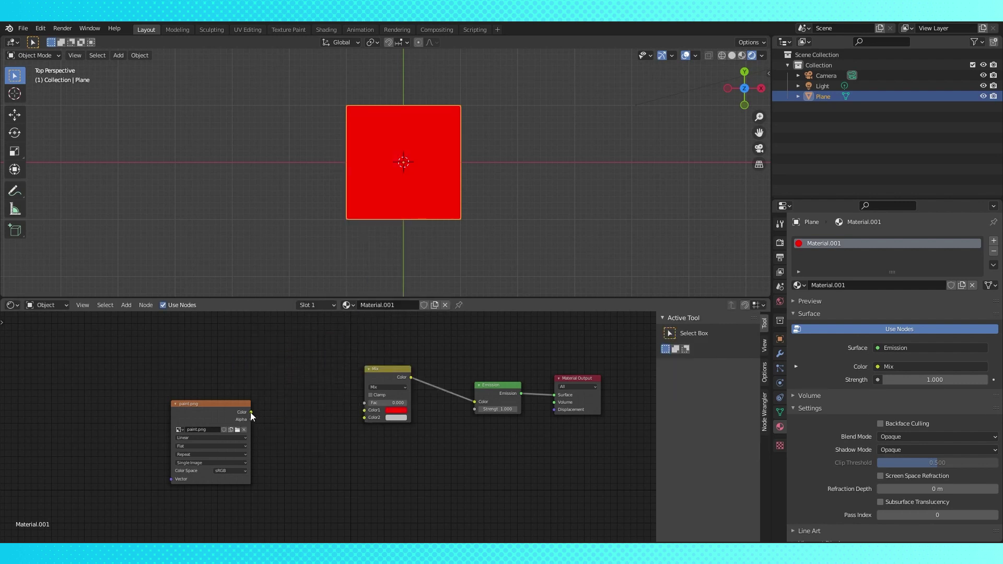
# Step: Link the paint.png node's Color to the Mix node's Color2 and its Alpha to Fac
pyautogui.moveTo(251, 412); pyautogui.dragTo(366, 418)
pyautogui.press('g')
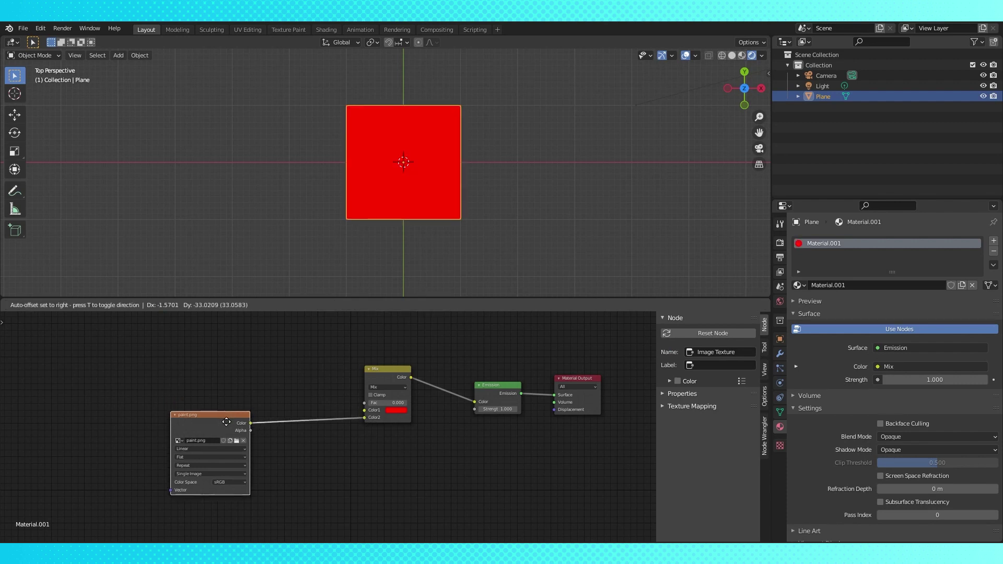
pyautogui.click(257, 441)
pyautogui.moveTo(250, 434); pyautogui.dragTo(364, 402)
pyautogui.moveTo(221, 416); pyautogui.dragTo(274, 404)
pyautogui.scroll(4, 513, 241)
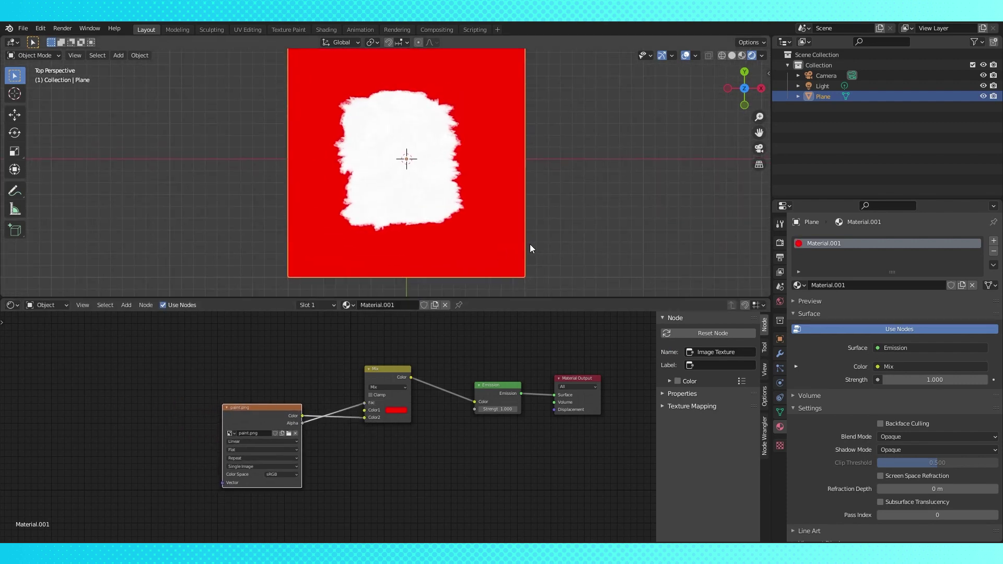
# Step: Move the Emission and Material Output nodes aside and insert a duplicate of the Mix node between Mix and Emission
pyautogui.scroll(-2, 530, 243)
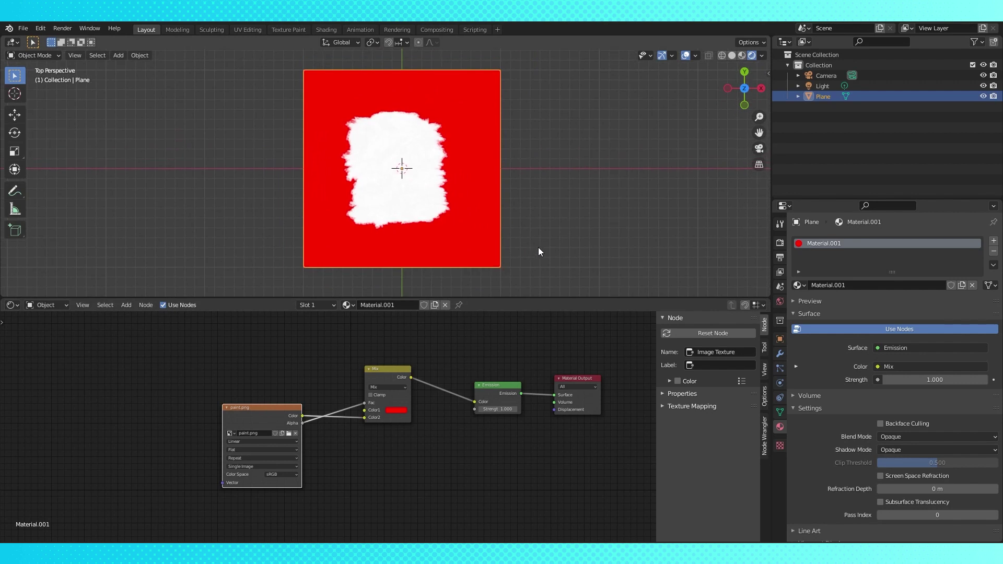
pyautogui.scroll(-2, 499, 365)
pyautogui.moveTo(427, 384); pyautogui.dragTo(526, 400)
pyautogui.click(338, 411)
pyautogui.hotkey('shift', 'd')
pyautogui.click(465, 400)
pyautogui.moveTo(464, 400); pyautogui.dragTo(495, 349, button='middle')
# Step: Duplicate the paint.png node, load kakashi peace.png into the copy, and link its Color and Alpha to the second Mix's Color2 and Fac
pyautogui.click(248, 382)
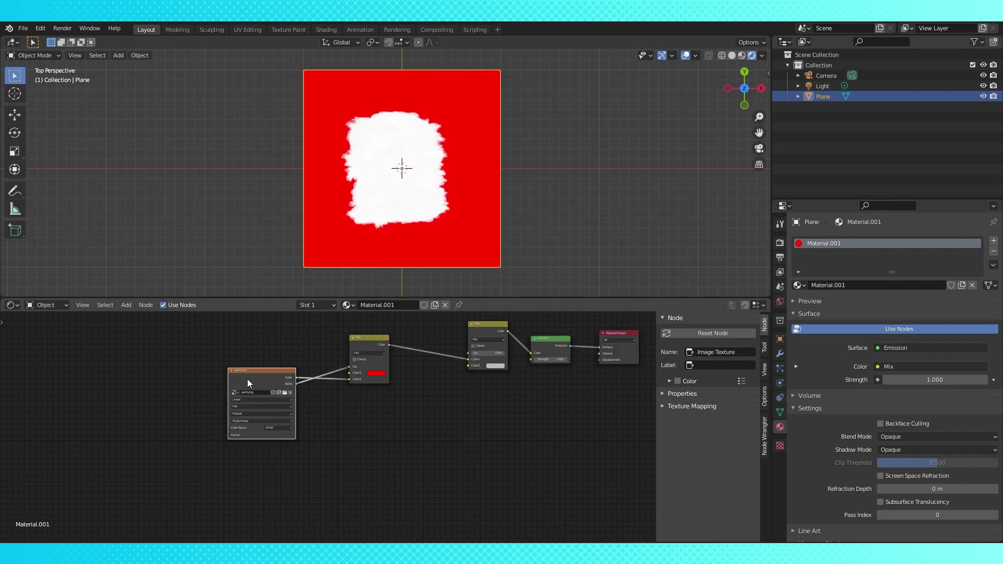
pyautogui.hotkey('shift', 'd')
pyautogui.click(361, 421)
pyautogui.click(399, 432)
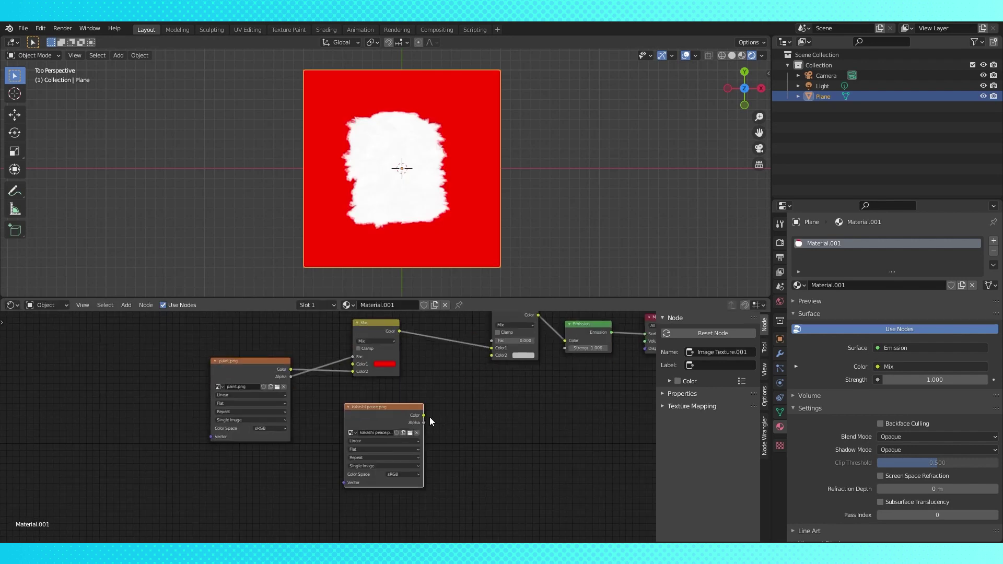
pyautogui.moveTo(423, 415); pyautogui.dragTo(493, 342)
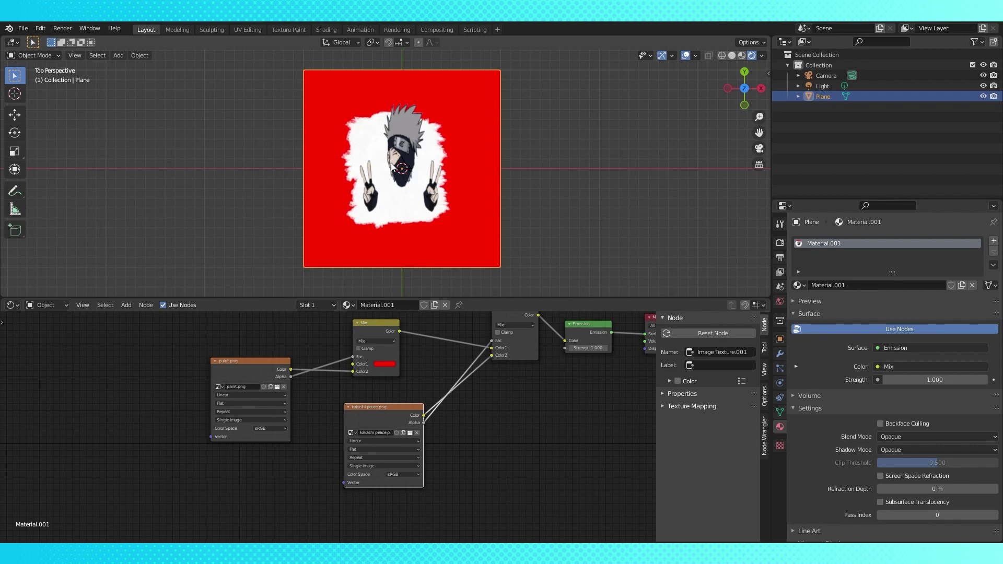
# Step: Add a second UV map to the plane and name it UVMap.Kakashi
pyautogui.click(780, 412)
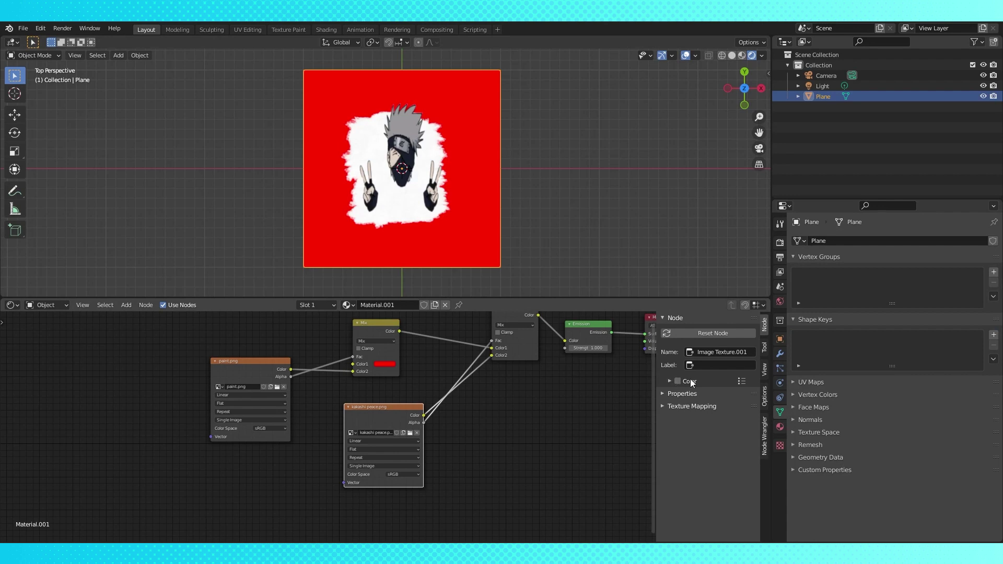
pyautogui.click(795, 383)
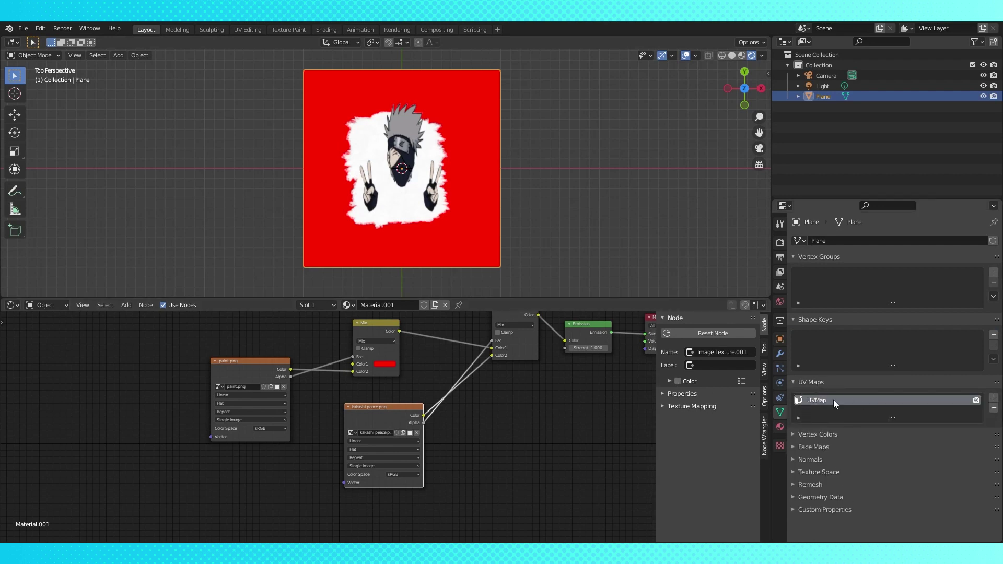
pyautogui.click(994, 398)
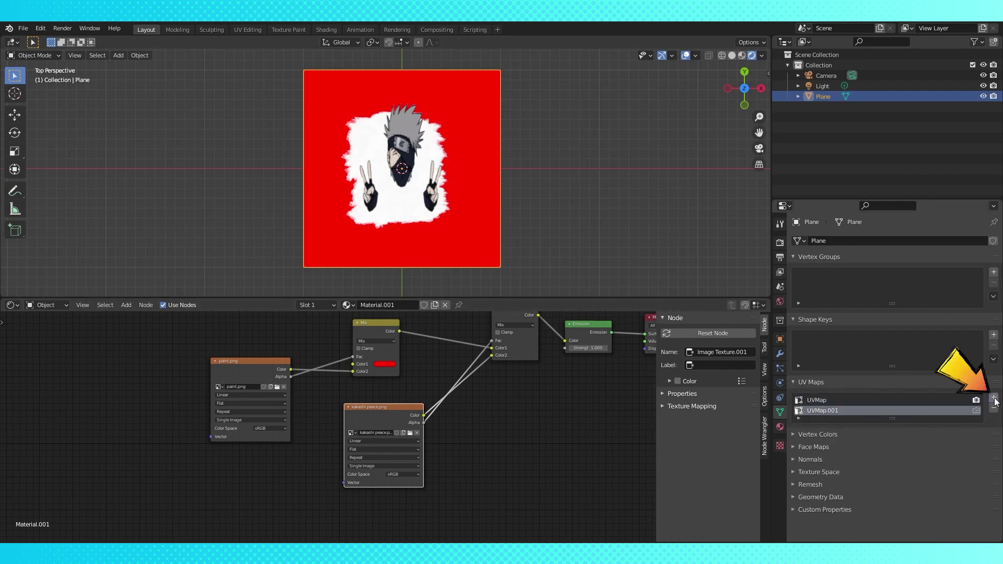
pyautogui.doubleClick(846, 413)
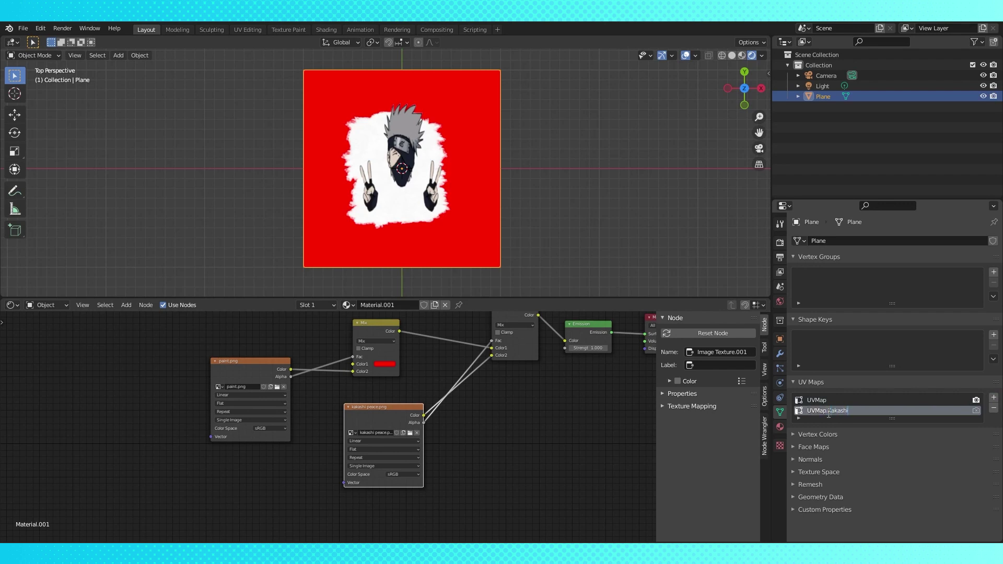
# Step: Rename the plane's original UV map as UVMap.Paint splash
pyautogui.click(829, 400)
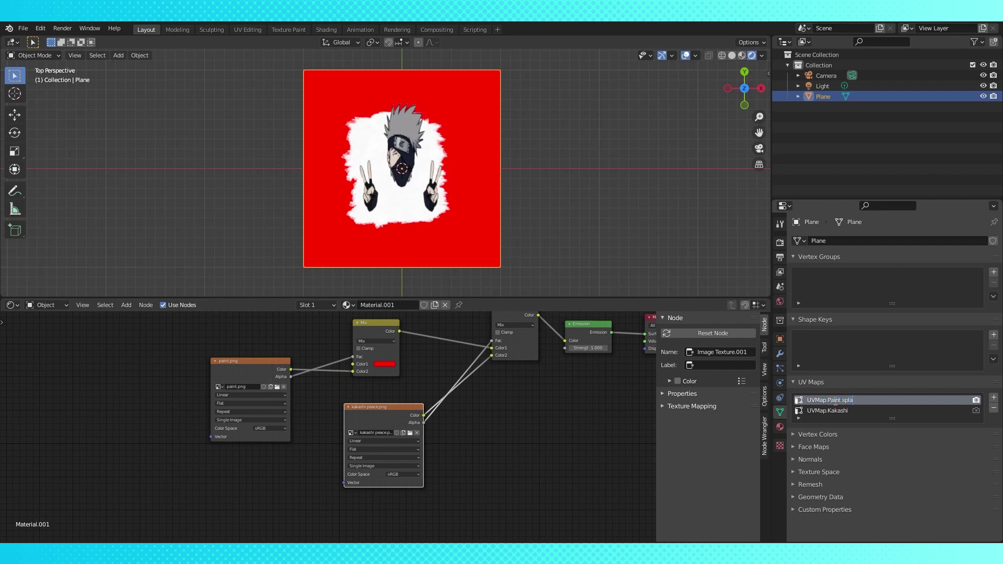
pyautogui.write('sh')
pyautogui.press('Return')
# Step: Add a UV Map node set to UVMap.Paint splash and link its UV output to the paint.png node's Vector
pyautogui.hotkey('shift', 'a')
pyautogui.moveTo(98, 429)
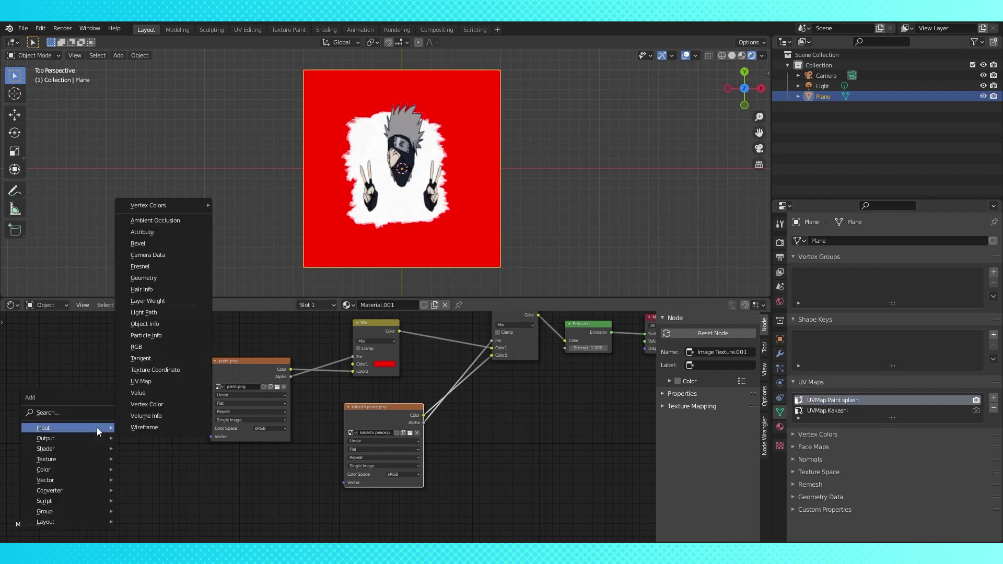
pyautogui.click(141, 381)
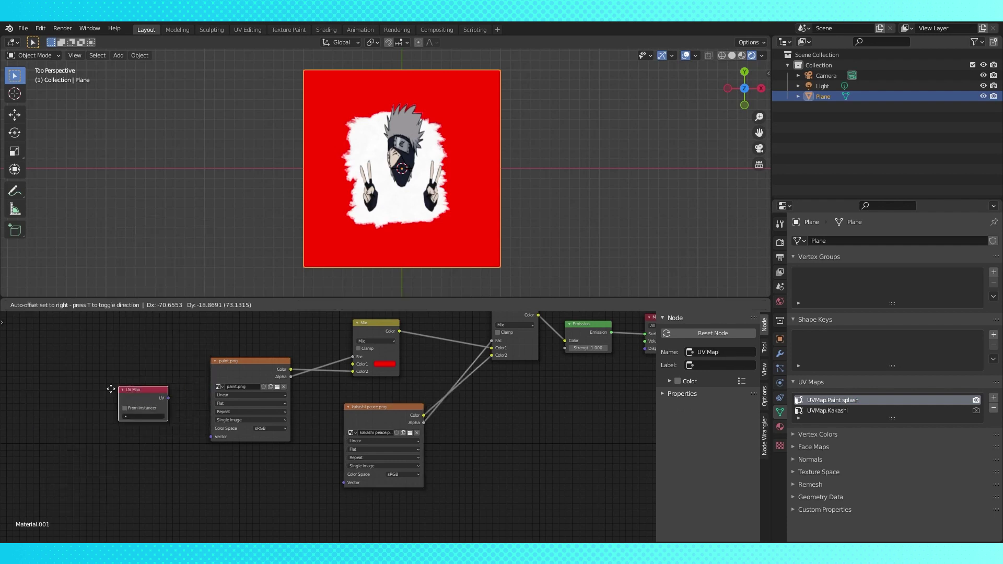
pyautogui.click(112, 436)
pyautogui.click(111, 443)
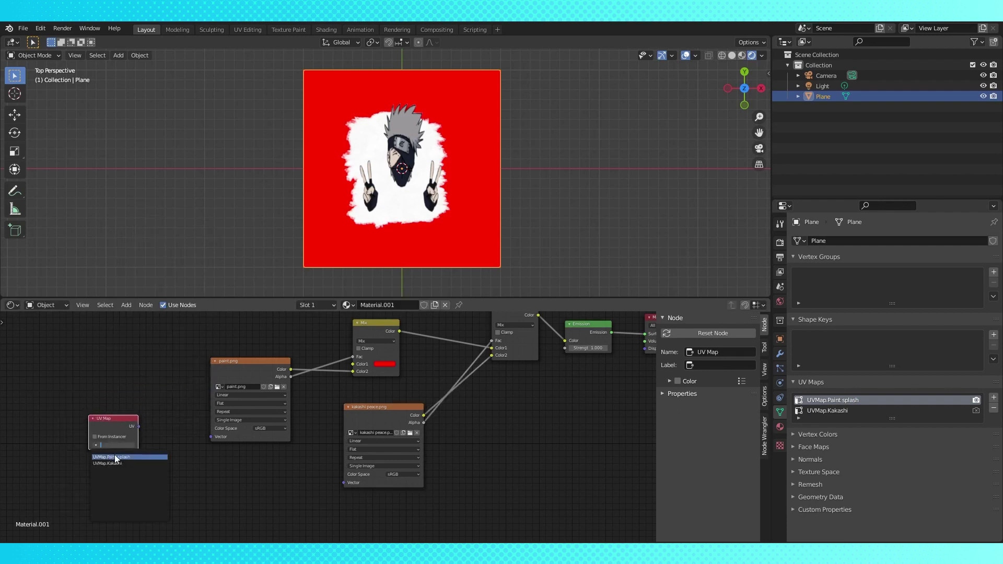
pyautogui.click(116, 458)
# Step: Duplicate the UV Map node, set the copy to UVMap.Kakashi, and link it to the kakashi peace.png node's Vector
pyautogui.hotkey('shift', 'd')
pyautogui.click(253, 482)
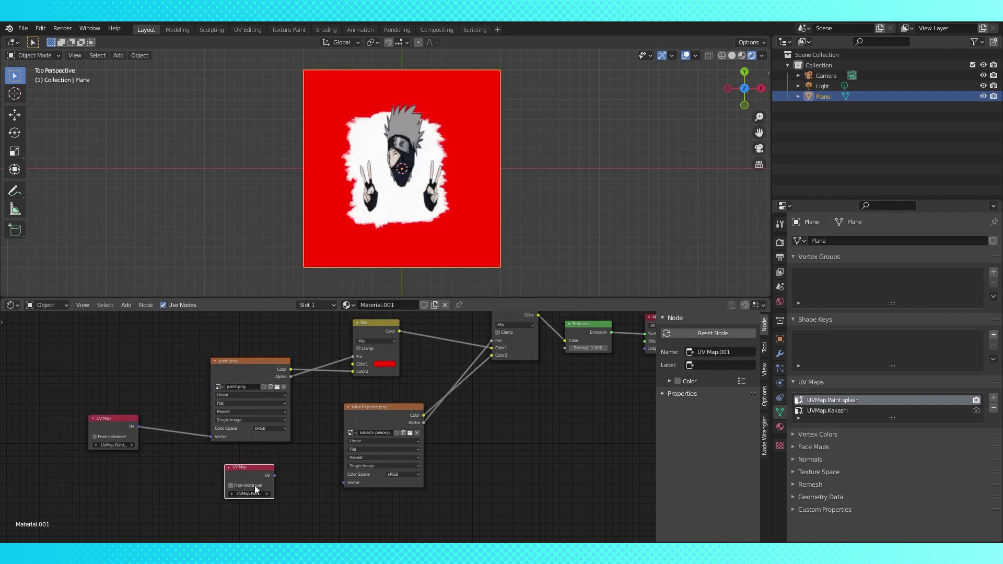
pyautogui.click(251, 493)
pyautogui.click(242, 435)
pyautogui.moveTo(274, 475); pyautogui.dragTo(344, 482)
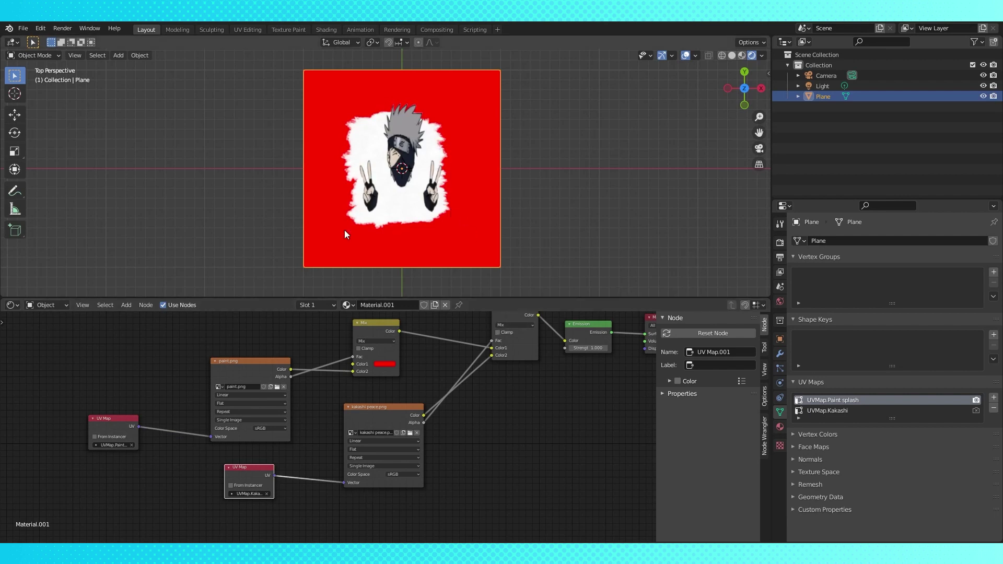
# Step: Switch the node editor area to the UV Editor showing kakashi peace.png and put the plane in Edit Mode
pyautogui.click(16, 306)
pyautogui.click(33, 357)
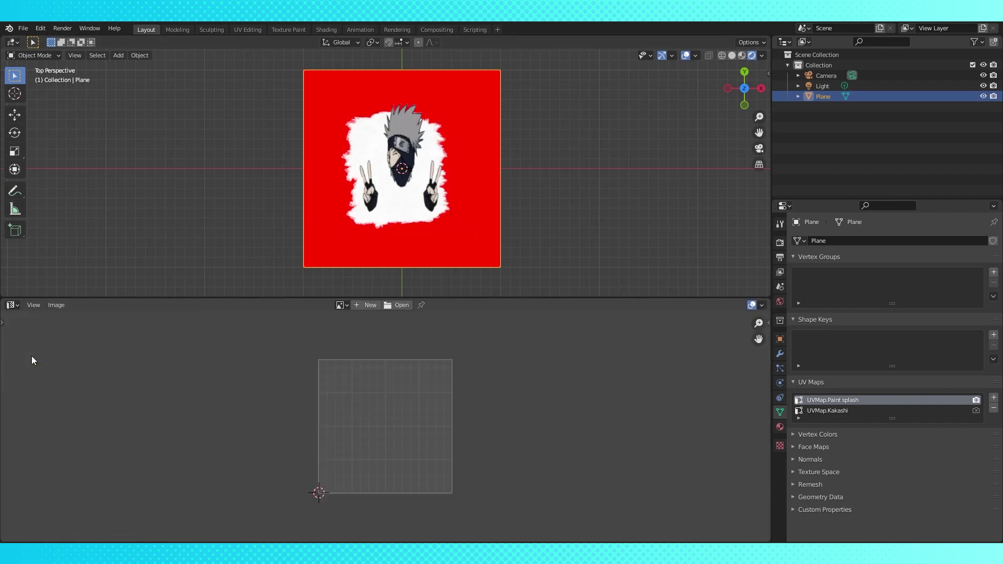
pyautogui.click(344, 305)
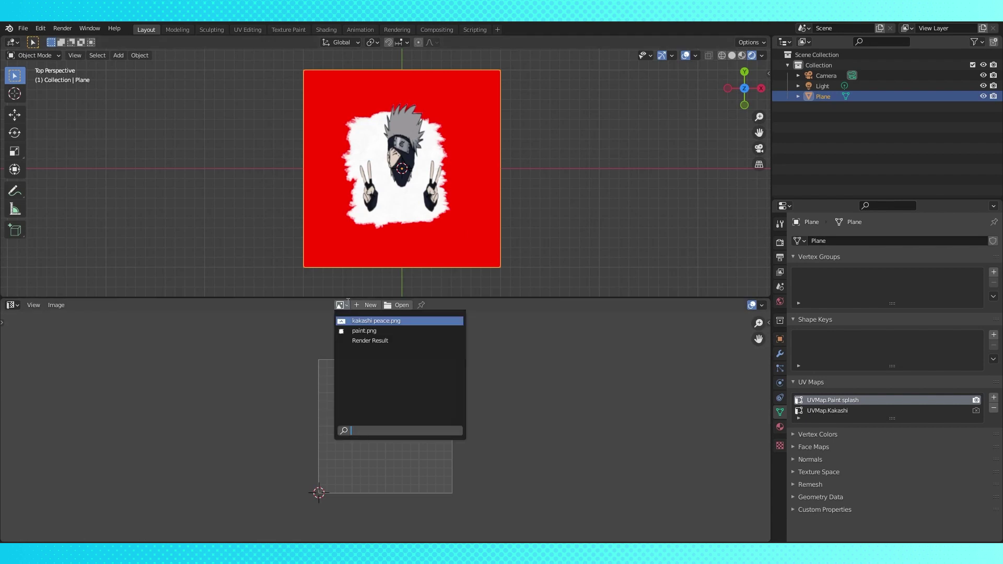
pyautogui.click(369, 321)
pyautogui.scroll(-5, 387, 407)
pyautogui.press('Tab')
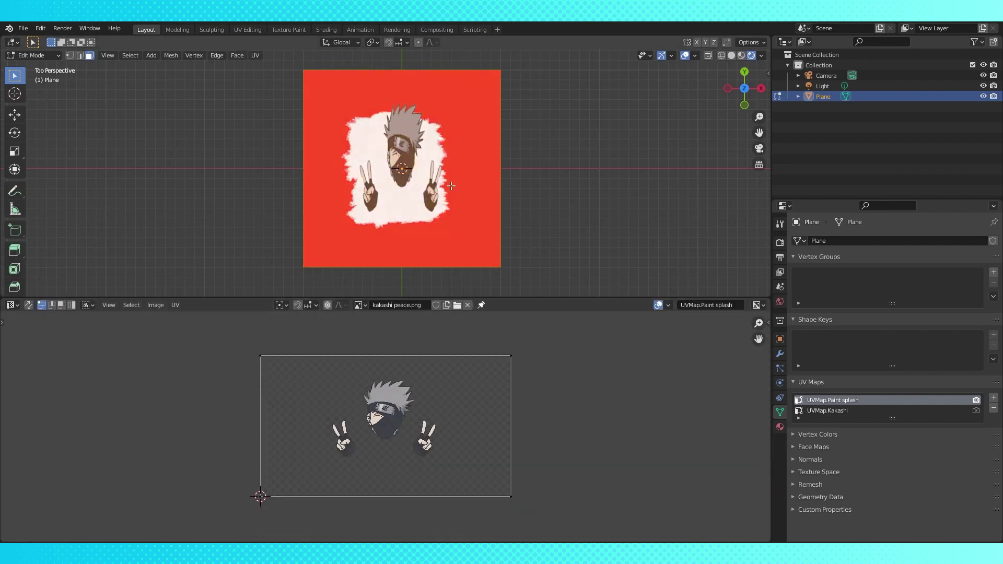
# Step: Unwrap the plane into UVMap.Kakashi with Project from View and scale the UVs up about four times
pyautogui.click(858, 410)
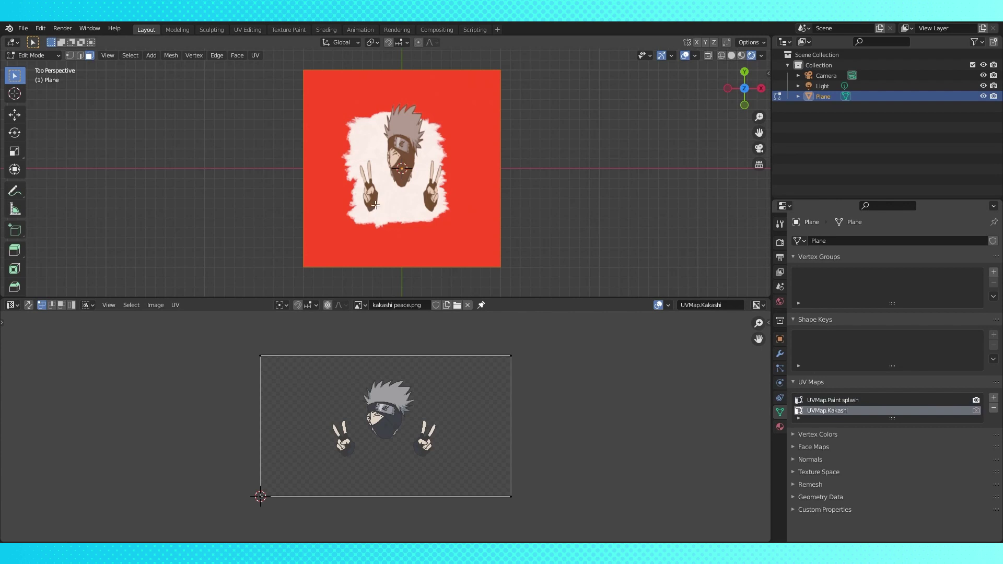
pyautogui.press('u')
pyautogui.click(405, 199)
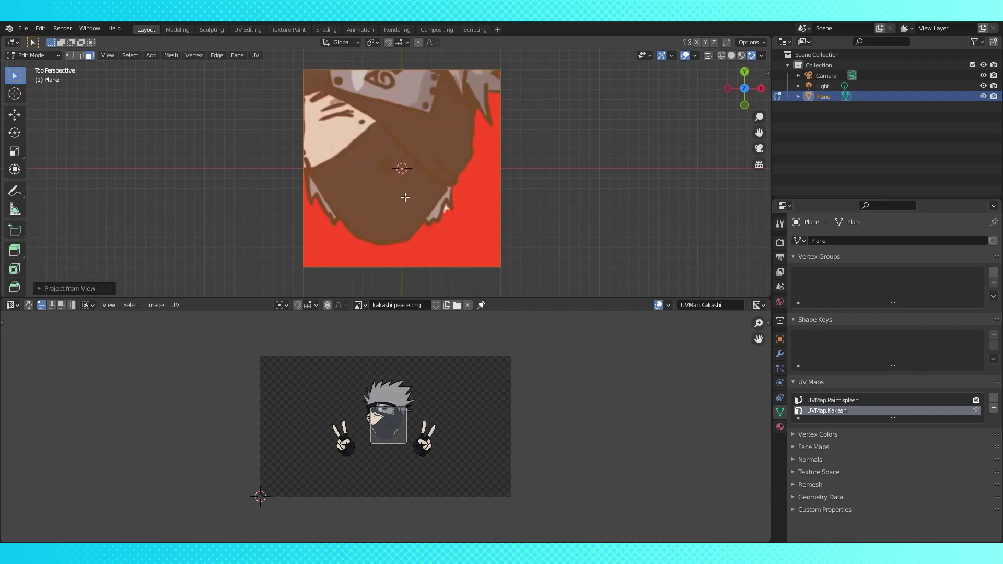
pyautogui.press('s')
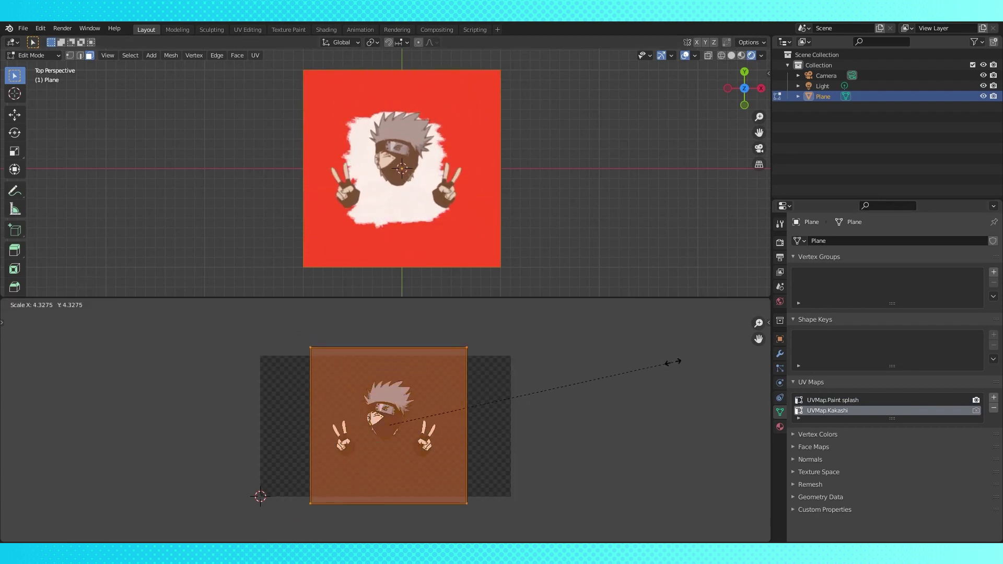
pyautogui.click(672, 359)
# Step: Move the UVMap.Kakashi face so the character is centered over the white paint splash
pyautogui.press('r')
pyautogui.rightClick(554, 387)
pyautogui.press('g')
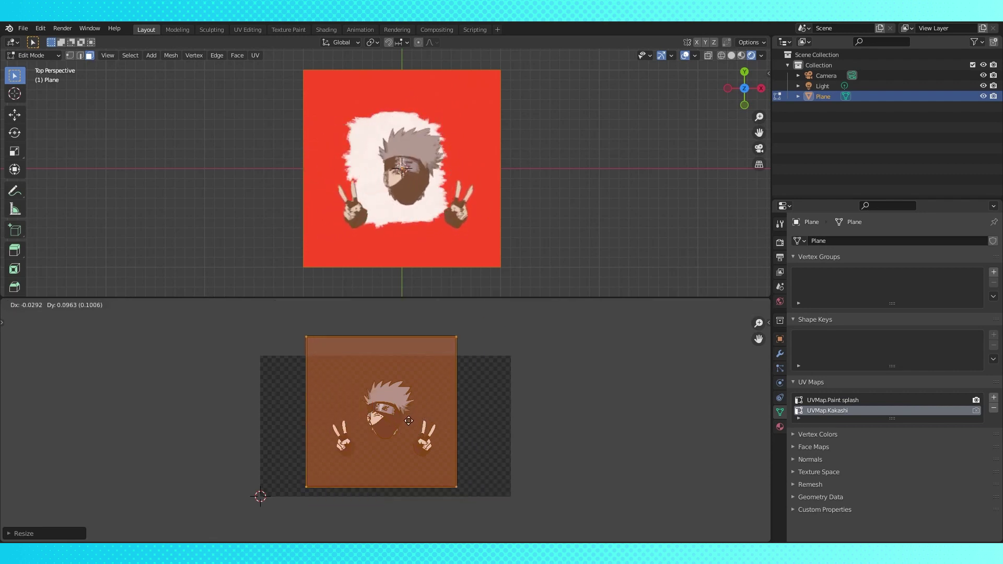
pyautogui.click(402, 427)
# Step: Try scaling the UVMap.Kakashi face up nearly three times and undo it
pyautogui.press('s')
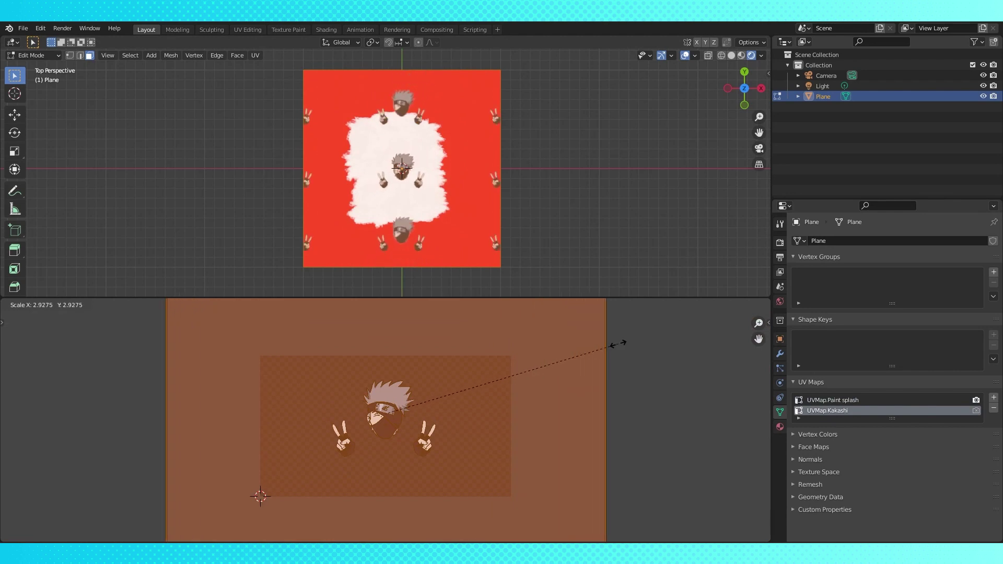
pyautogui.click(588, 347)
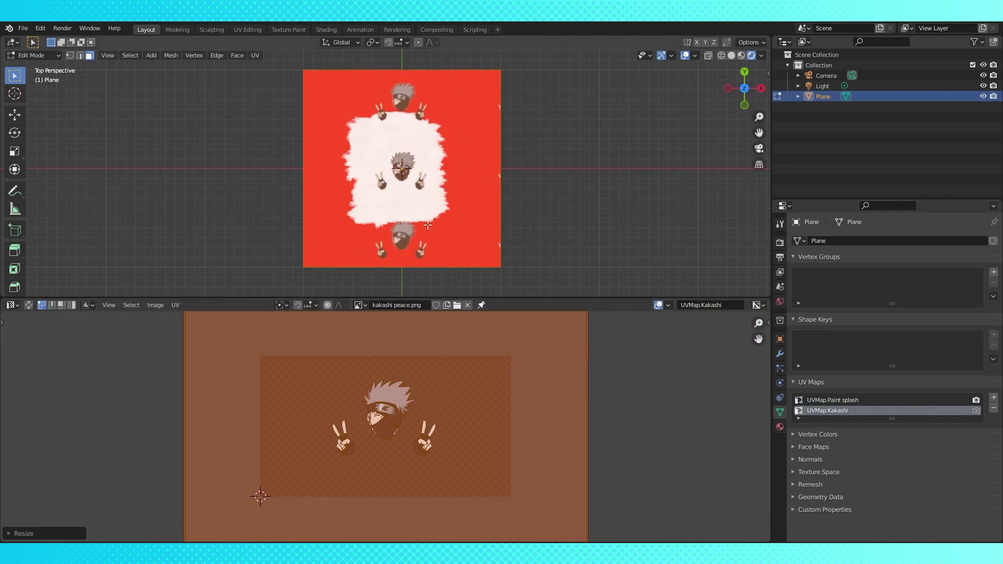
pyautogui.hotkey('ctrl', 'z')
# Step: Try scaling all UVs of UVMap.Paint splash up about 5.35 times
pyautogui.click(835, 400)
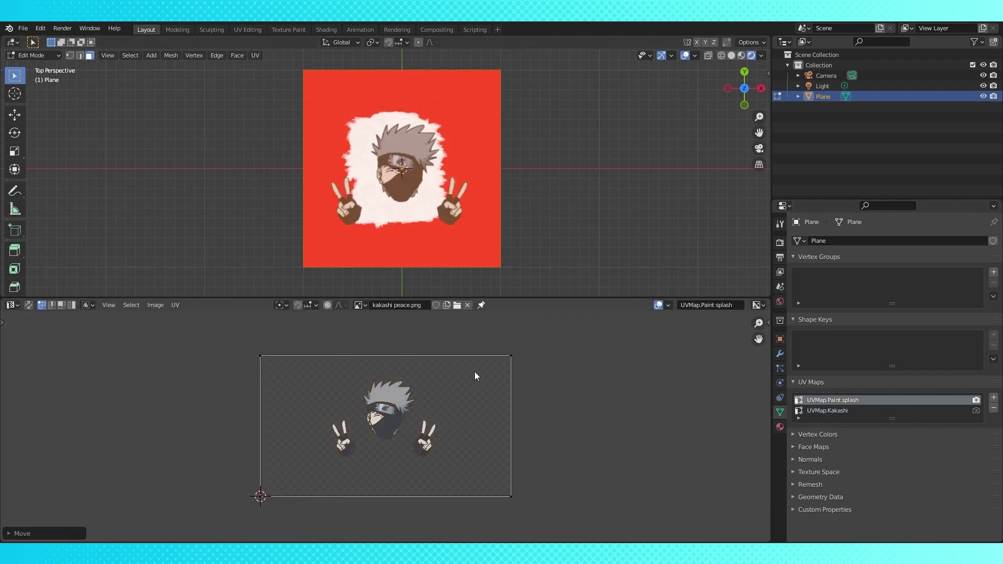
pyautogui.press('a')
pyautogui.press('s')
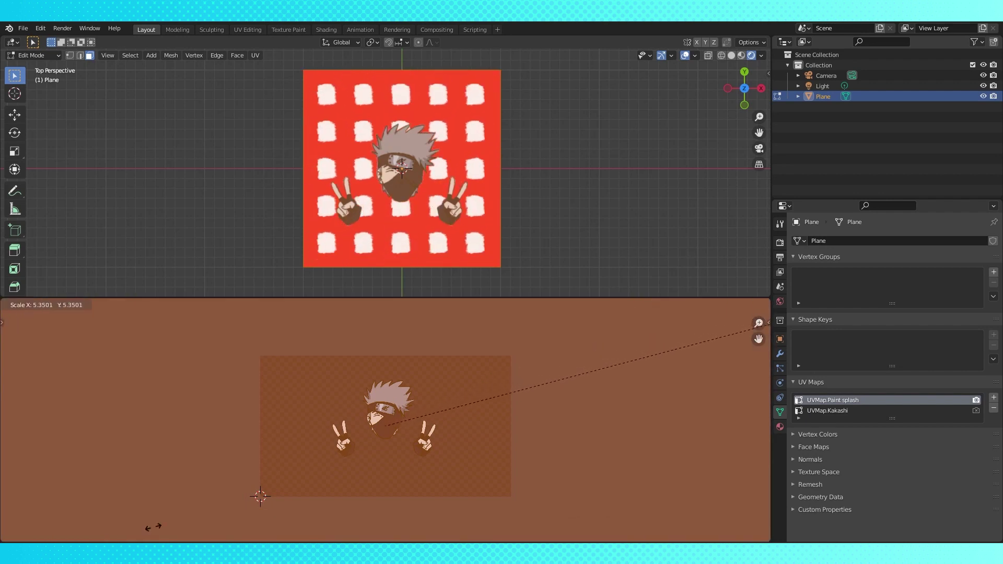
pyautogui.click(153, 527)
# Step: Make UVMap.Kakashi active and set the kakashi peace.png node's extension to Clip in the Shader Editor
pyautogui.click(827, 411)
pyautogui.click(12, 304)
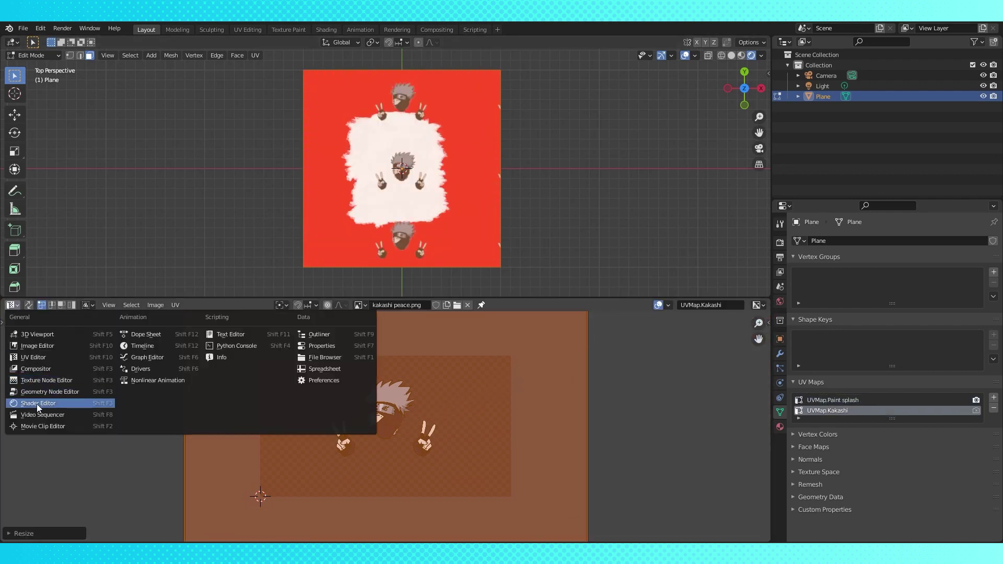
pyautogui.click(36, 404)
pyautogui.scroll(3, 416, 495)
pyautogui.moveTo(509, 445); pyautogui.dragTo(469, 400, button='middle')
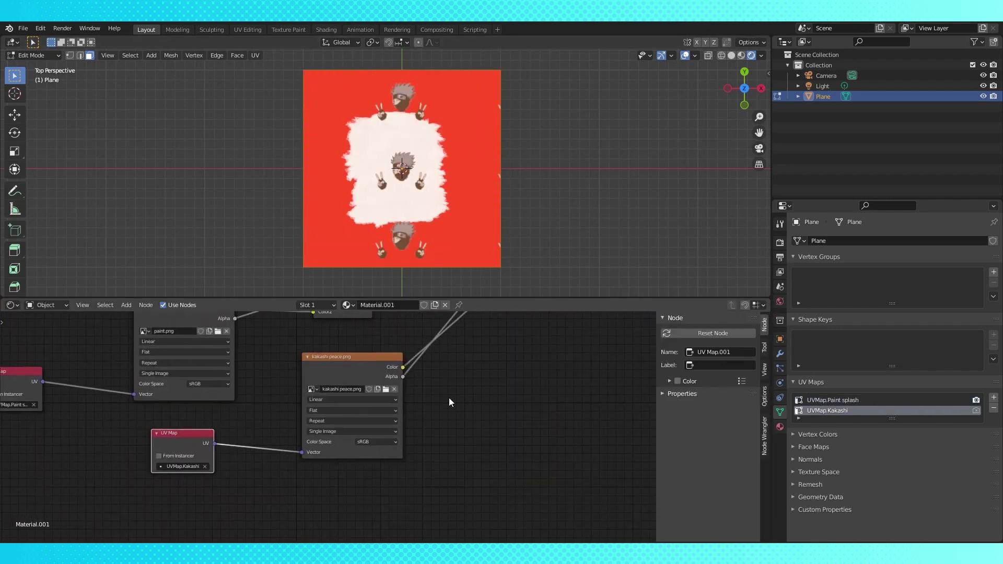
pyautogui.click(338, 421)
pyautogui.click(339, 446)
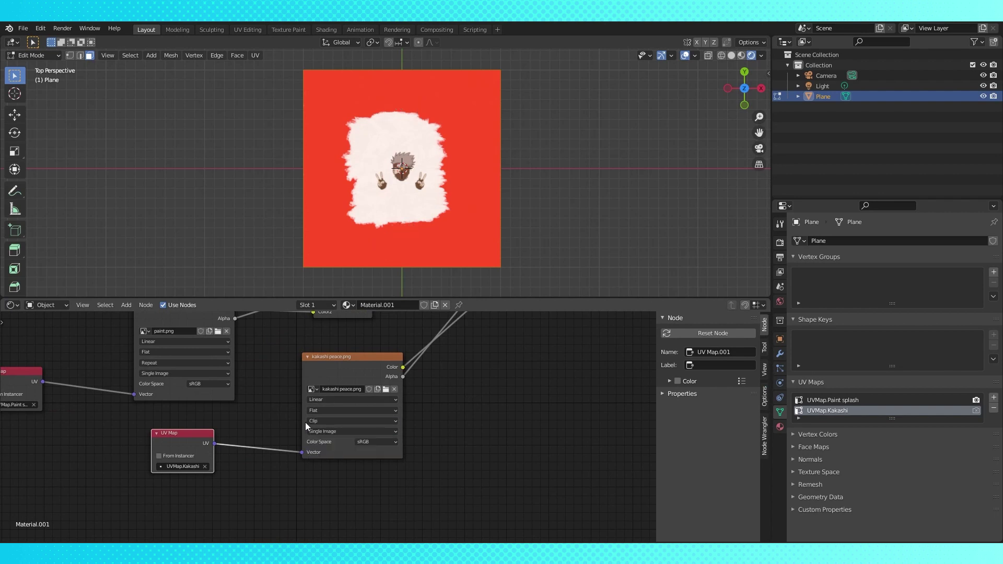
# Step: Return to the UV Editor and scale the UVMap.Kakashi face down to about 0.4 of its size
pyautogui.click(11, 305)
pyautogui.click(31, 357)
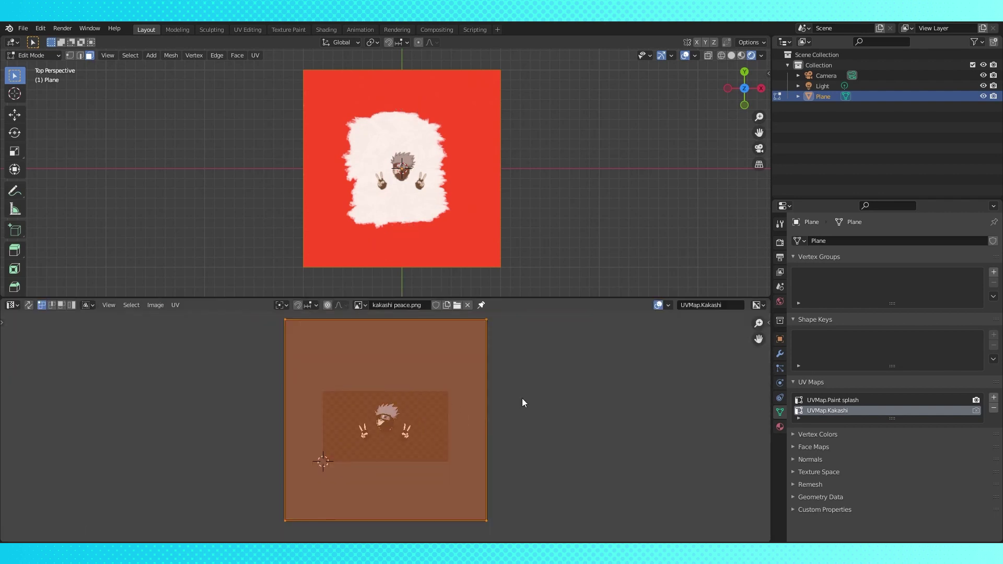
pyautogui.press('s')
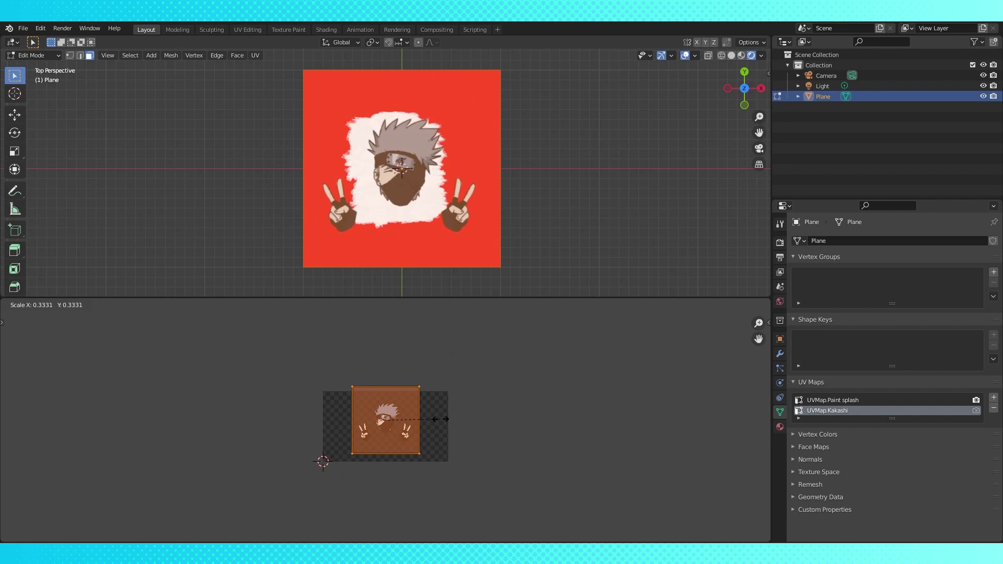
pyautogui.click(447, 418)
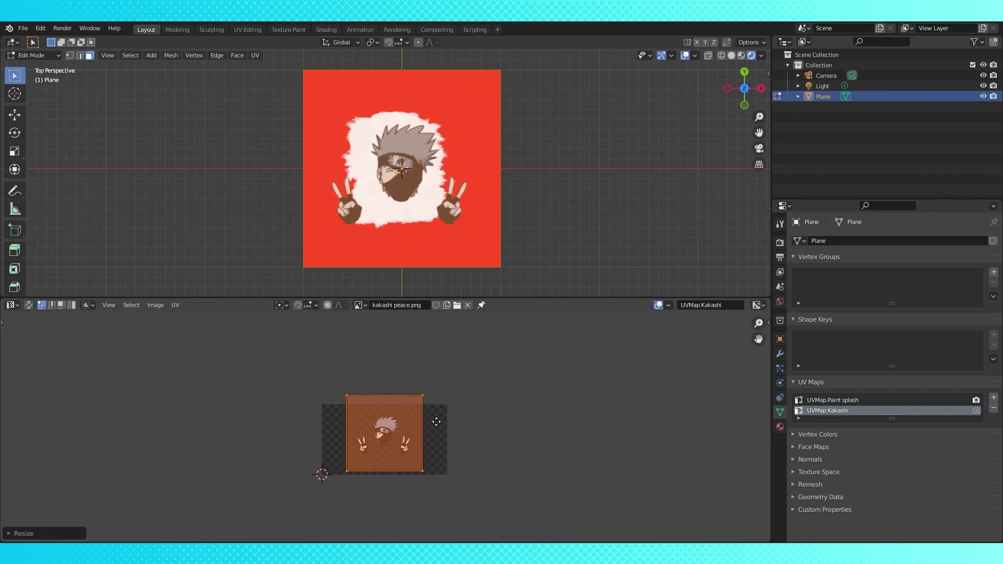
pyautogui.moveTo(436, 421); pyautogui.dragTo(437, 428, button='middle')
# Step: Try repeating the paint splash by scaling the UVMap.Paint splash face about 4.92 times, and undo it
pyautogui.click(825, 401)
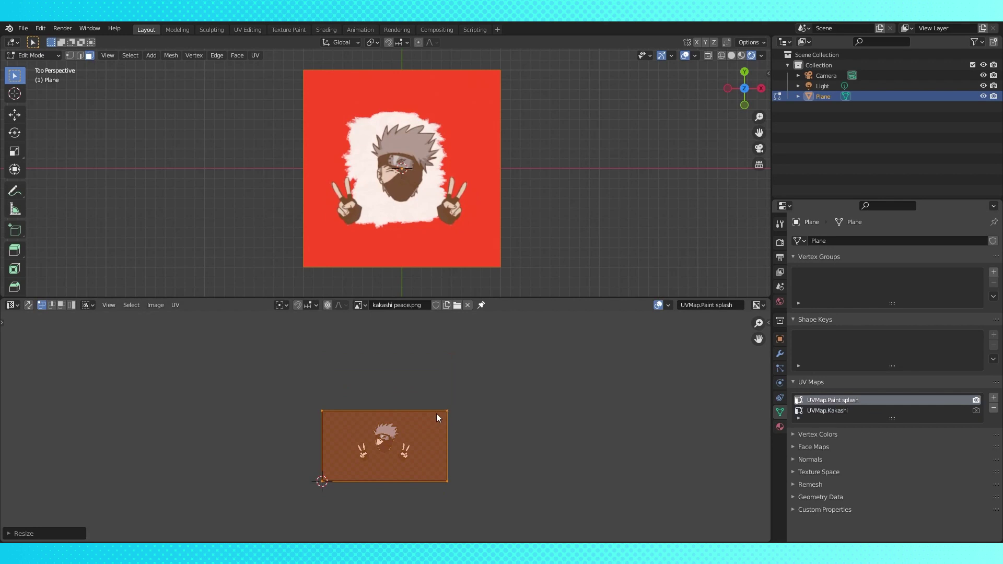
pyautogui.press('s')
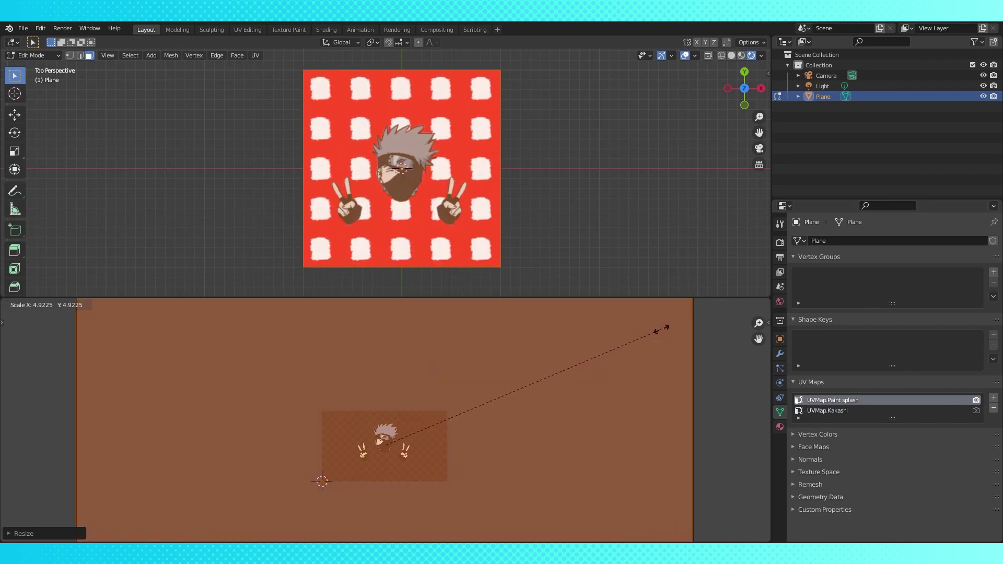
pyautogui.click(661, 329)
pyautogui.press('r')
pyautogui.press('Escape')
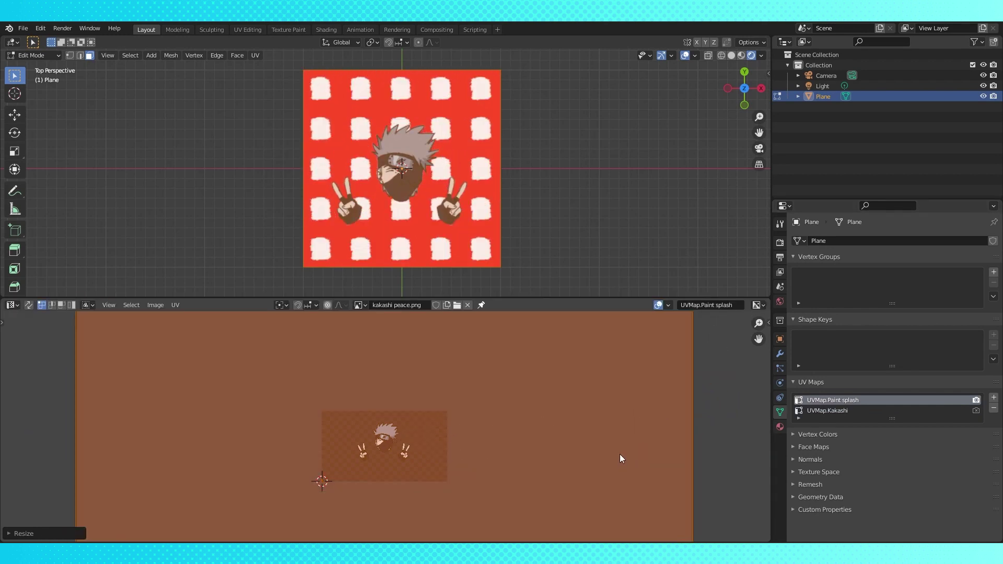
pyautogui.hotkey('ctrl', 'z')
# Step: Switch the UV Editor area back to the Shader Editor with the whole node tree in view
pyautogui.click(13, 305)
pyautogui.click(37, 384)
pyautogui.scroll(-3, 488, 436)
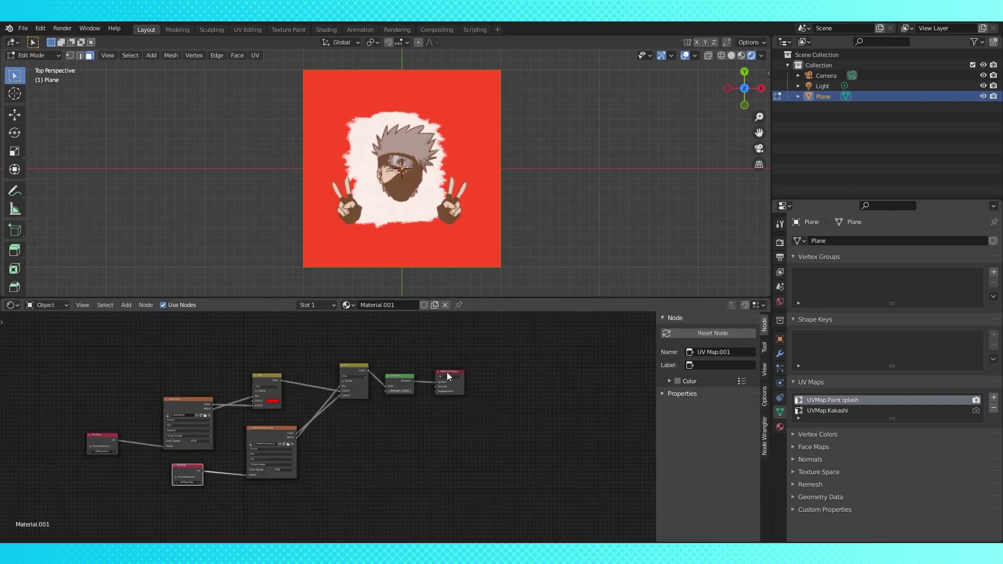
# Step: Move the Emission and Material Output nodes further along and insert a duplicate of the second Mix node into the link before them
pyautogui.moveTo(463, 401); pyautogui.dragTo(397, 349)
pyautogui.moveTo(399, 383); pyautogui.dragTo(555, 371)
pyautogui.click(355, 369)
pyautogui.hotkey('shift', 'd')
pyautogui.click(484, 365)
# Step: Duplicate the kakashi peace.png node, load multiple UVS.png in it, and connect its Color to Color2 and Alpha to Fac of the new Mix
pyautogui.click(289, 434)
pyautogui.hotkey('shift', 'd')
pyautogui.click(385, 453)
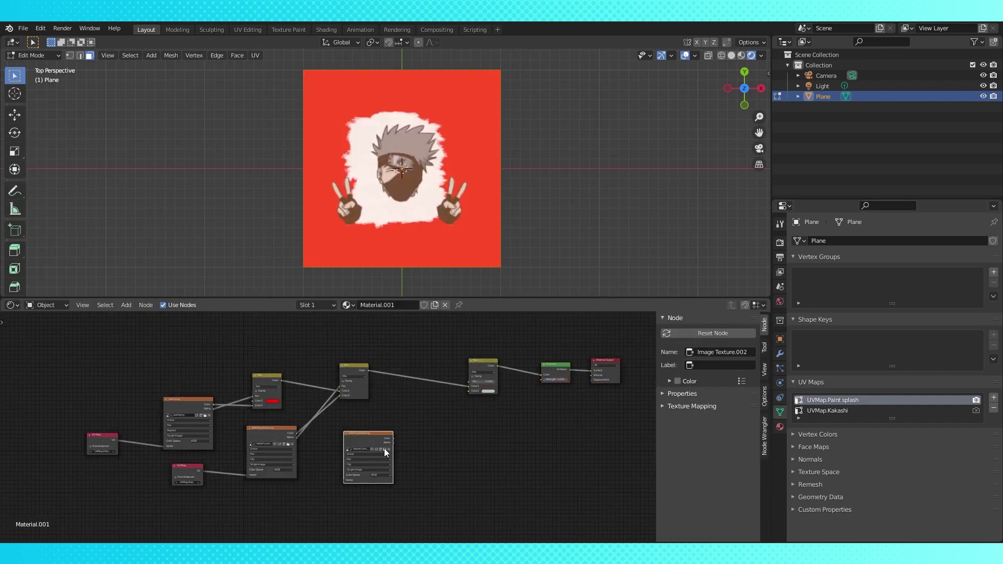
pyautogui.click(384, 449)
pyautogui.scroll(3, 449, 452)
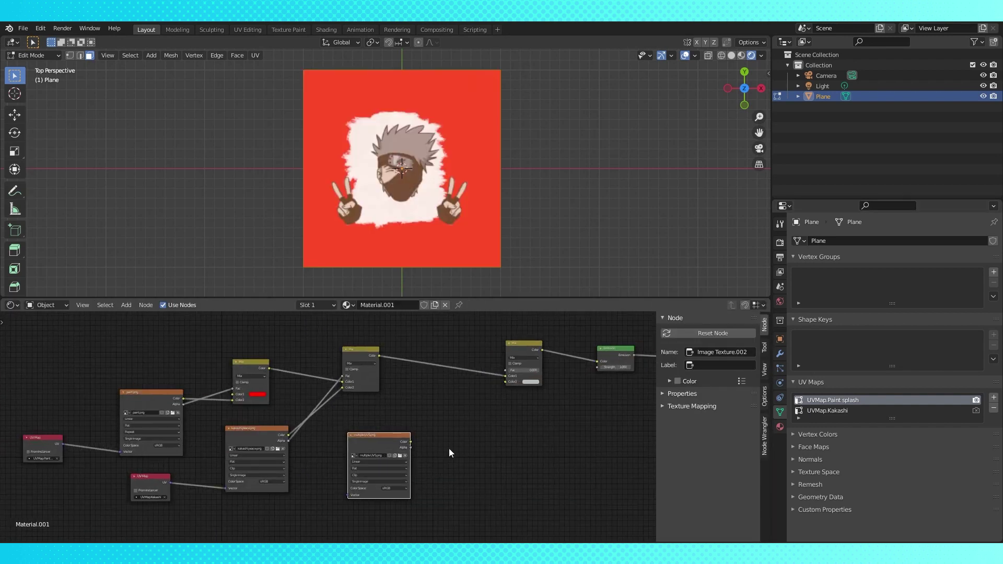
pyautogui.moveTo(469, 420); pyautogui.dragTo(404, 421, button='middle')
pyautogui.moveTo(346, 444); pyautogui.dragTo(441, 383)
pyautogui.moveTo(347, 449); pyautogui.dragTo(433, 376)
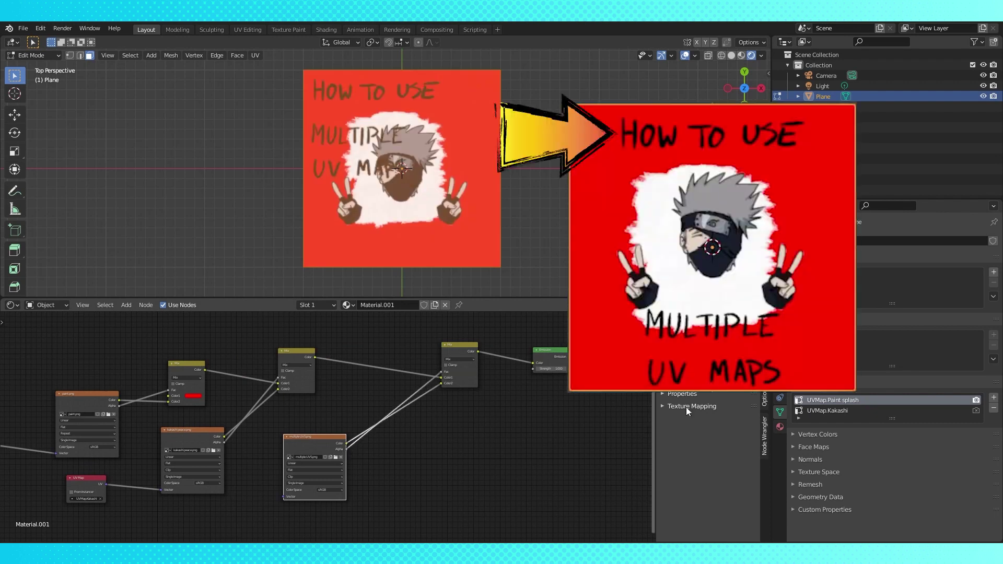
# Step: Add a third UV map to the plane and name it UVMap.words
pyautogui.click(993, 397)
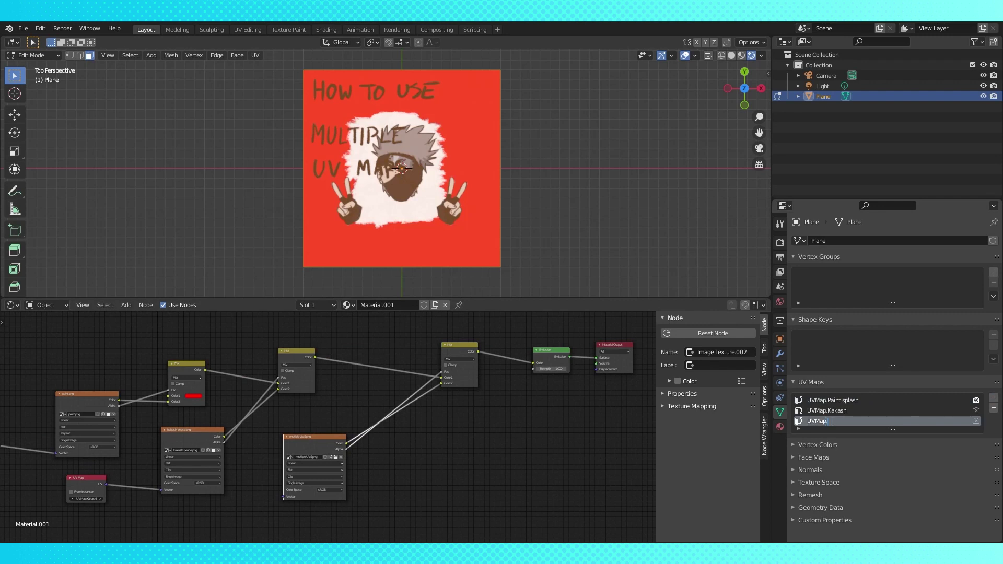
pyautogui.write('words')
pyautogui.press('Return')
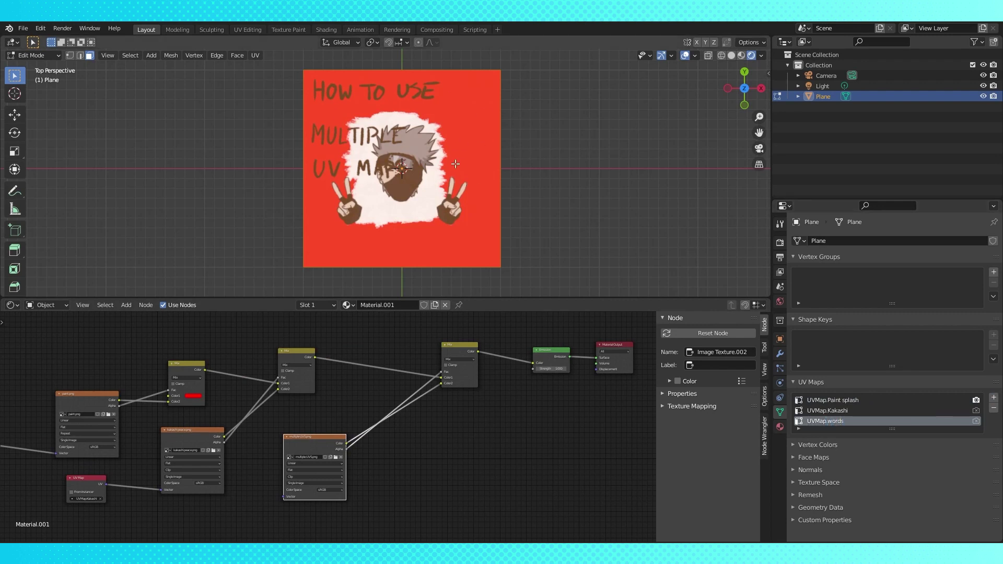
# Step: Add two horizontal loop cuts to the plane, one under the HOW TO USE line and one below the UV MAPS line
pyautogui.hotkey('ctrl', 'r')
pyautogui.click(502, 172)
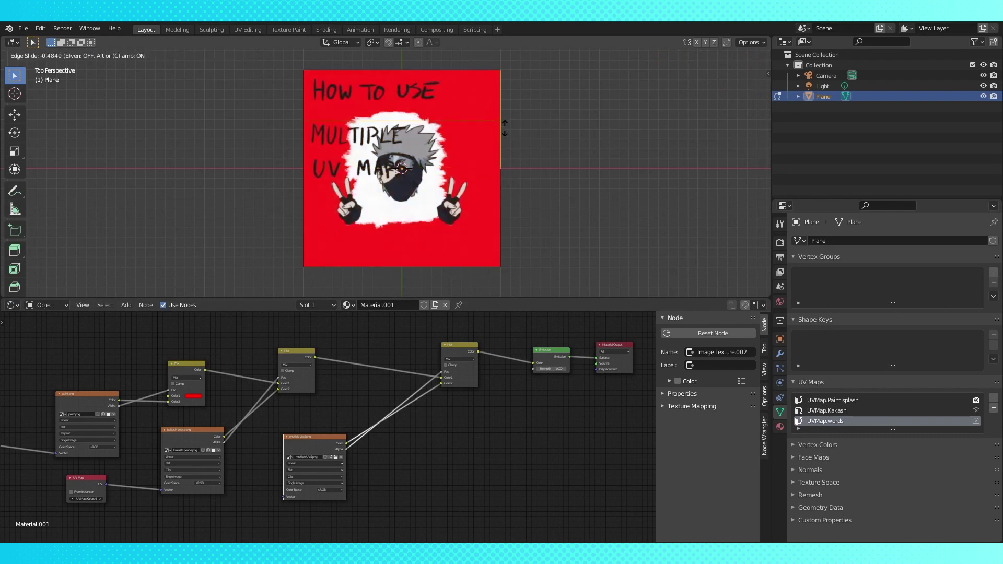
pyautogui.click(504, 119)
pyautogui.hotkey('ctrl', 'r')
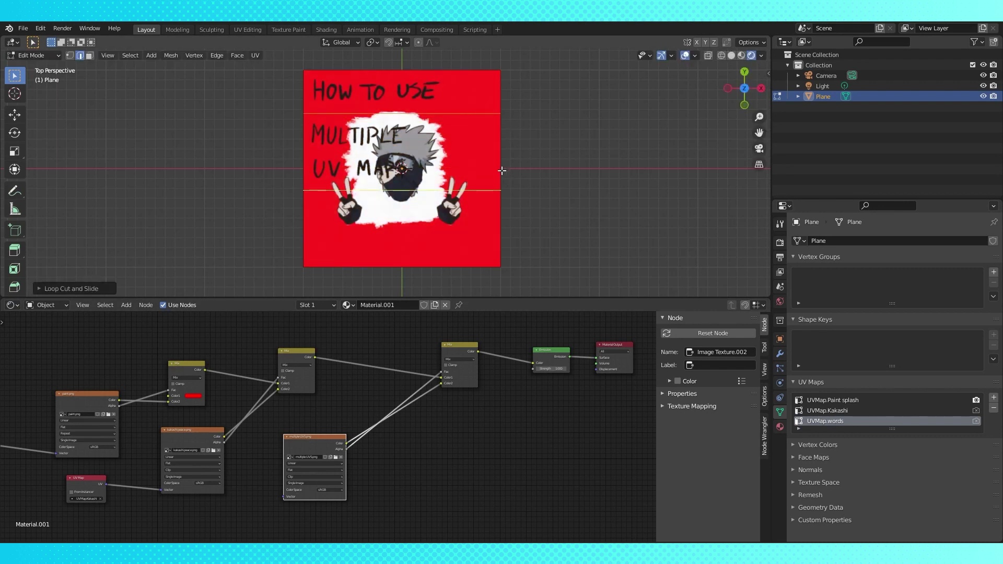
pyautogui.click(502, 171)
# Step: Duplicate the UVMap.Kakashi node, set the copy to UVMap.words, and connect it to the Vector input of the multiple UVS.png node
pyautogui.moveTo(66, 482); pyautogui.dragTo(117, 439, button='middle')
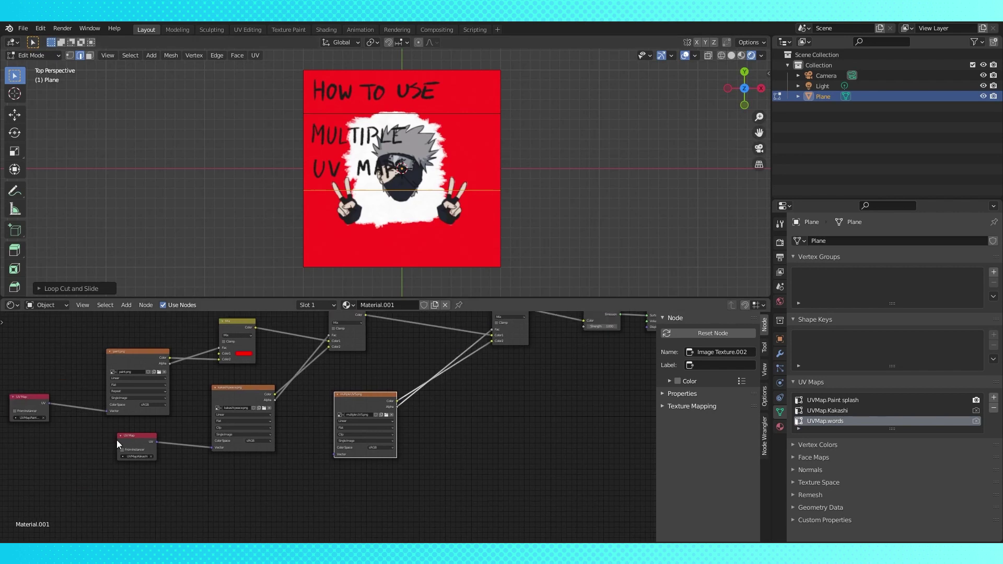
pyautogui.click(123, 440)
pyautogui.hotkey('shift', 'd')
pyautogui.click(244, 479)
pyautogui.click(271, 493)
pyautogui.click(269, 494)
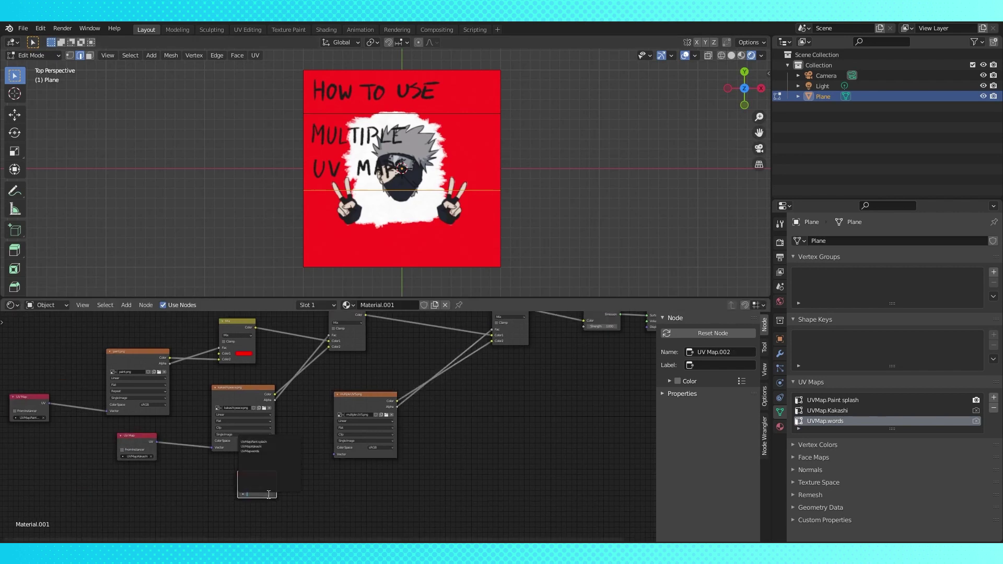
pyautogui.click(250, 451)
pyautogui.moveTo(277, 478); pyautogui.dragTo(334, 454)
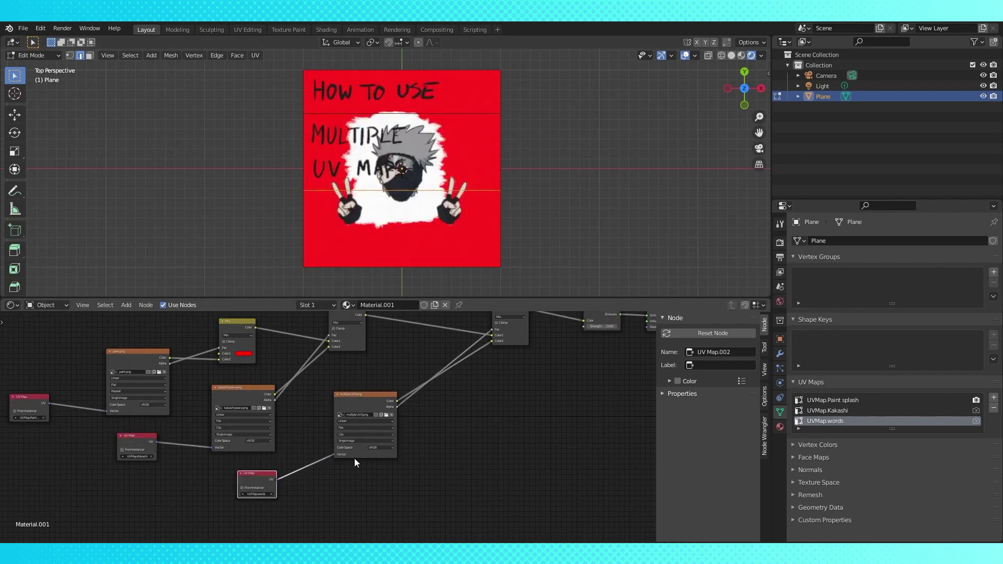
# Step: Switch the Shader Editor area to the UV Editor, display multiple UVS.png, and select all UV faces
pyautogui.click(11, 305)
pyautogui.click(30, 352)
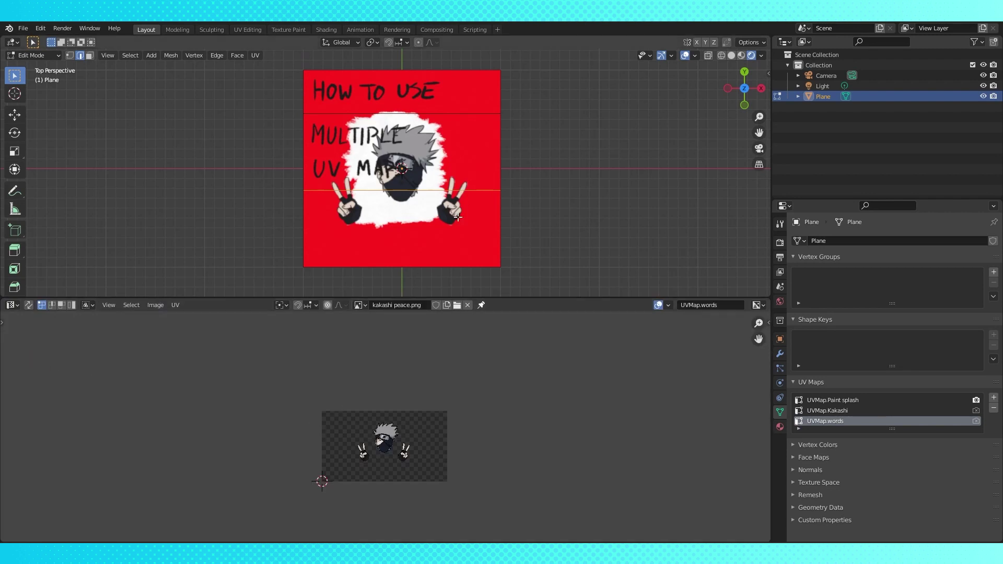
pyautogui.click(361, 305)
pyautogui.click(385, 331)
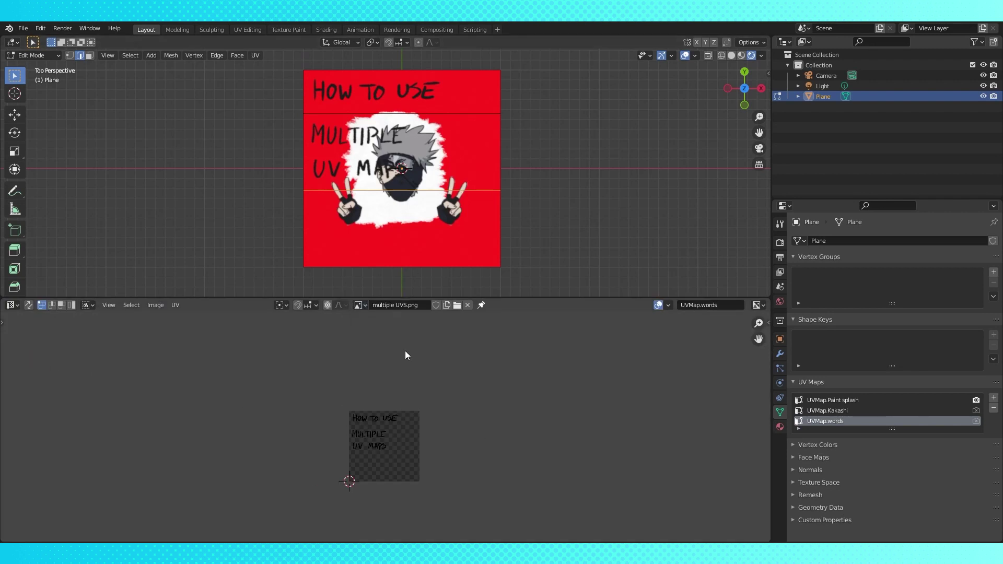
pyautogui.scroll(6, 434, 445)
pyautogui.scroll(-3, 434, 445)
pyautogui.press('a')
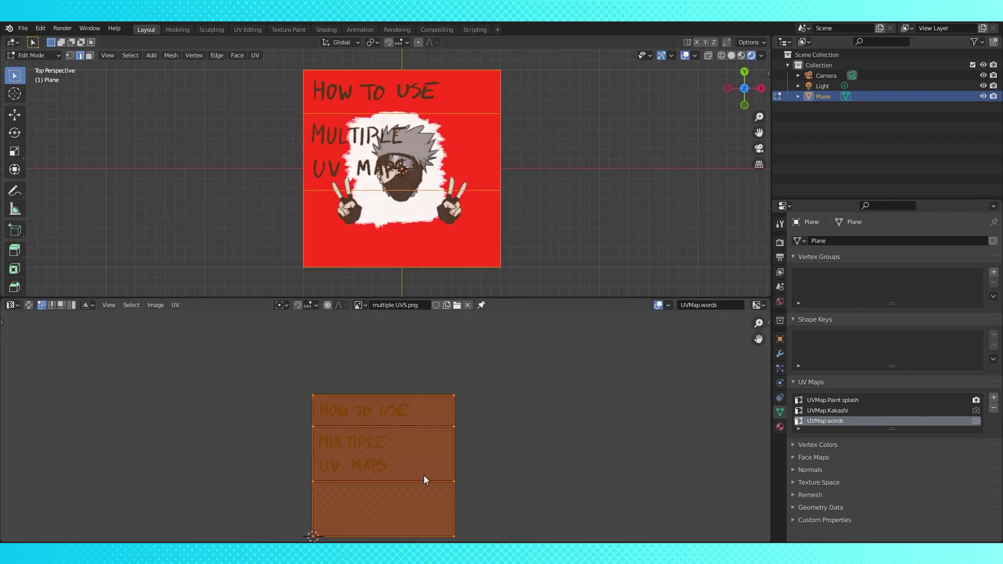
pyautogui.scroll(1, 424, 470)
pyautogui.scroll(-1, 422, 453)
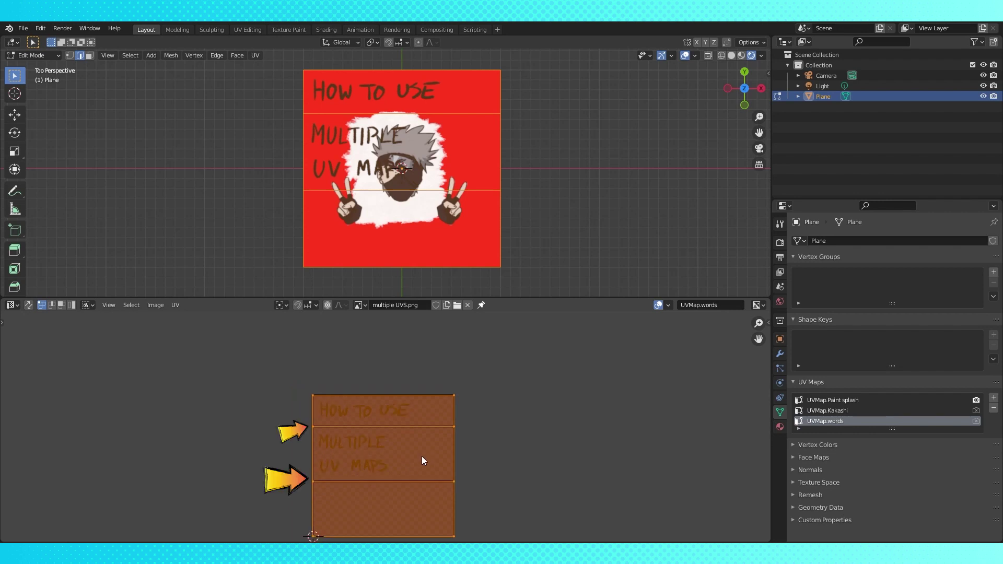
# Step: In face select mode, shrink the plane's middle face UVs to a small strip and move them onto an empty area of the words image
pyautogui.click(90, 55)
pyautogui.click(475, 139)
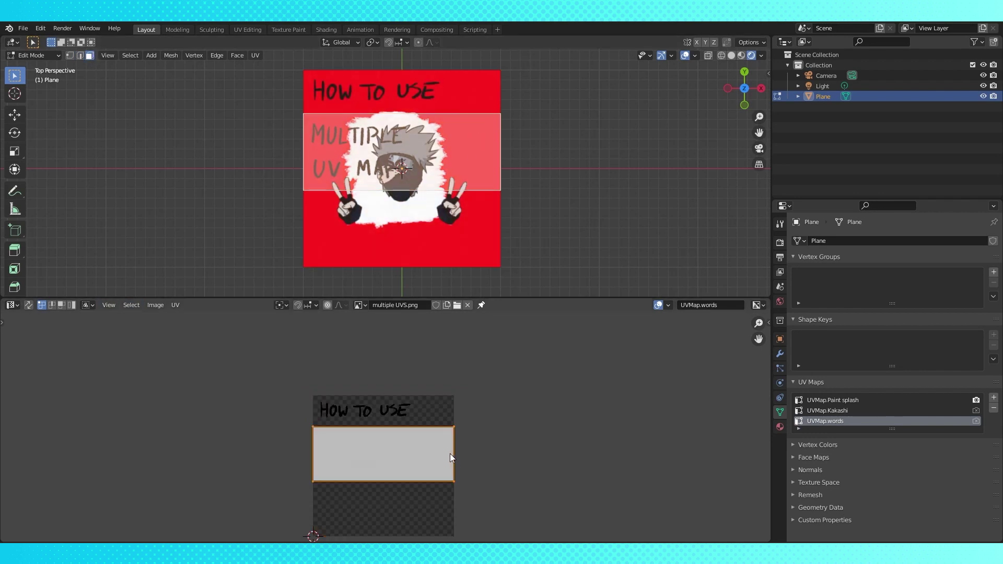
pyautogui.press('s')
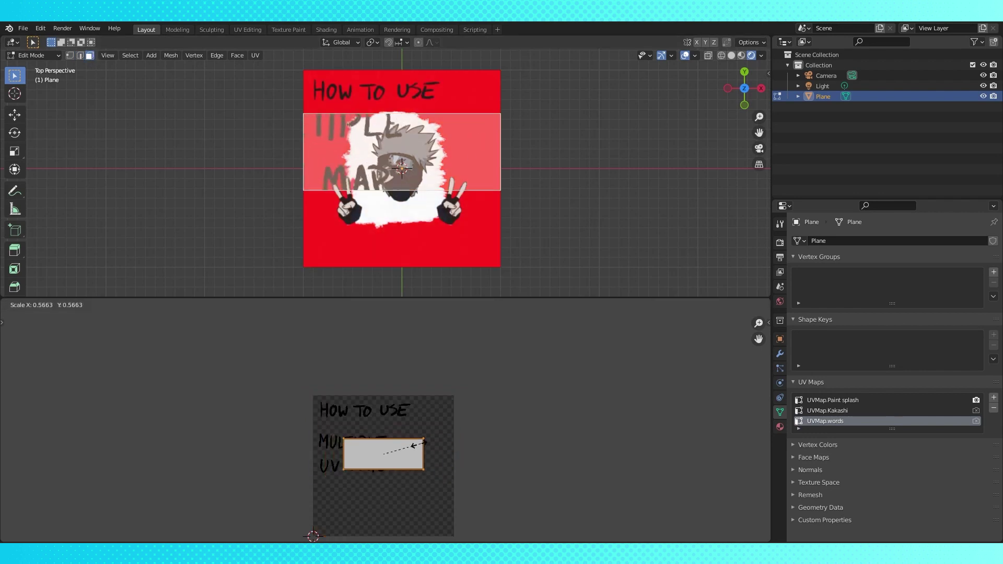
pyautogui.click(395, 451)
pyautogui.press('g')
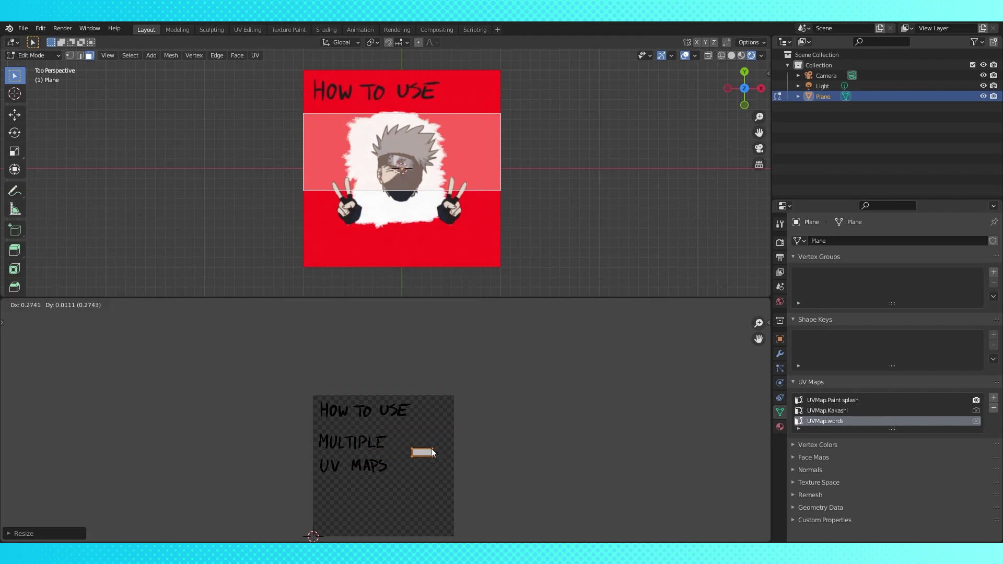
pyautogui.click(430, 451)
# Step: Shift the upper face's UVs sideways so HOW TO USE sits centred on the plane
pyautogui.click(414, 98)
pyautogui.press('g')
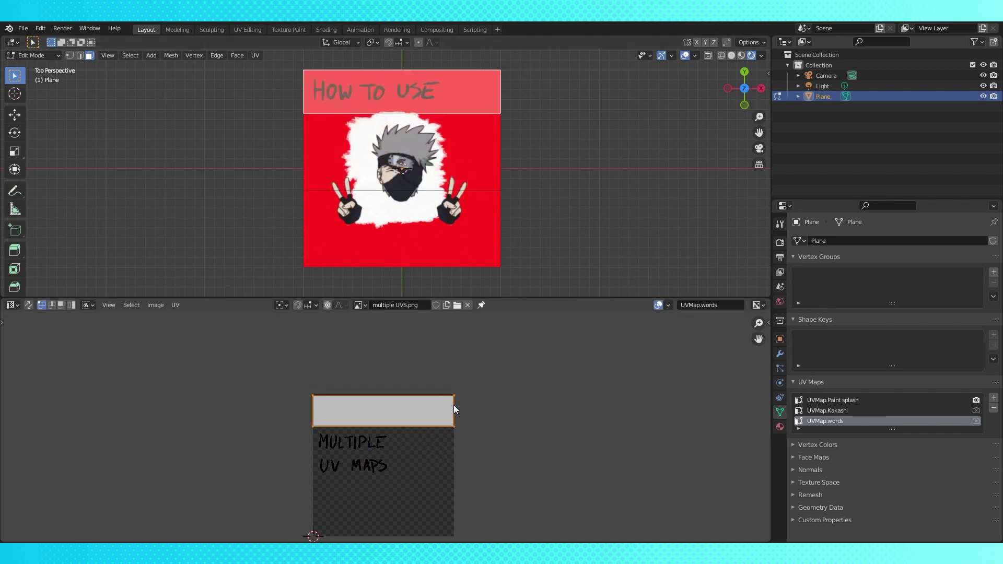
pyautogui.click(431, 411)
# Step: Move the lower face's UVs over the MULTIPLE UV MAPS lines and scale them slightly so the words sit centred on that face
pyautogui.click(489, 225)
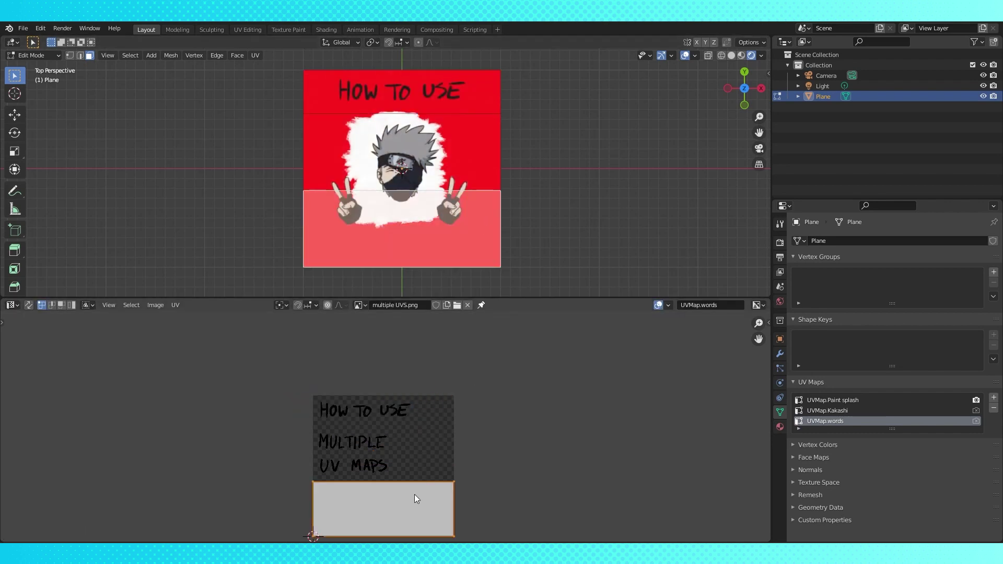
pyautogui.press('g')
pyautogui.click(378, 463)
pyautogui.press('s')
pyautogui.press('g')
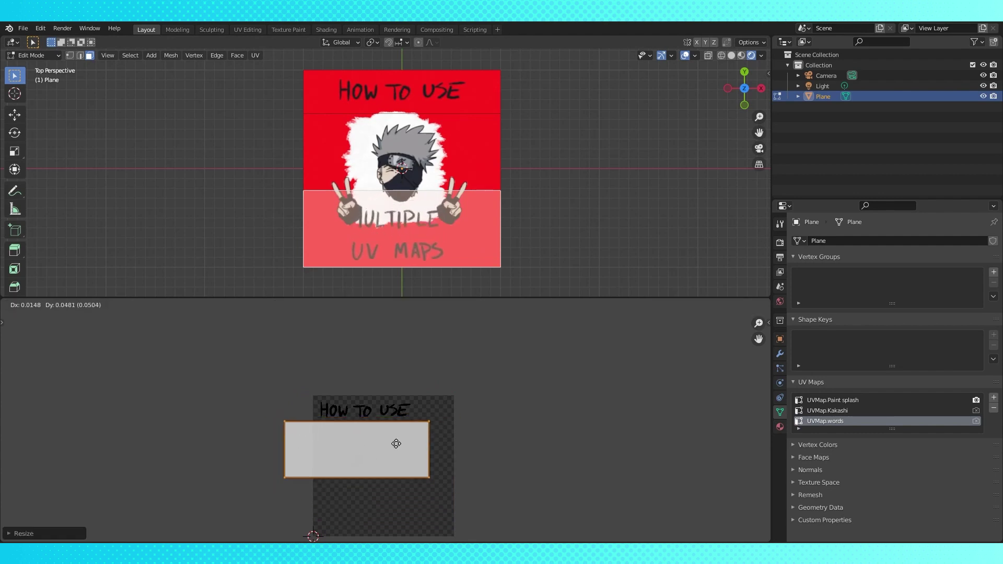
pyautogui.click(419, 445)
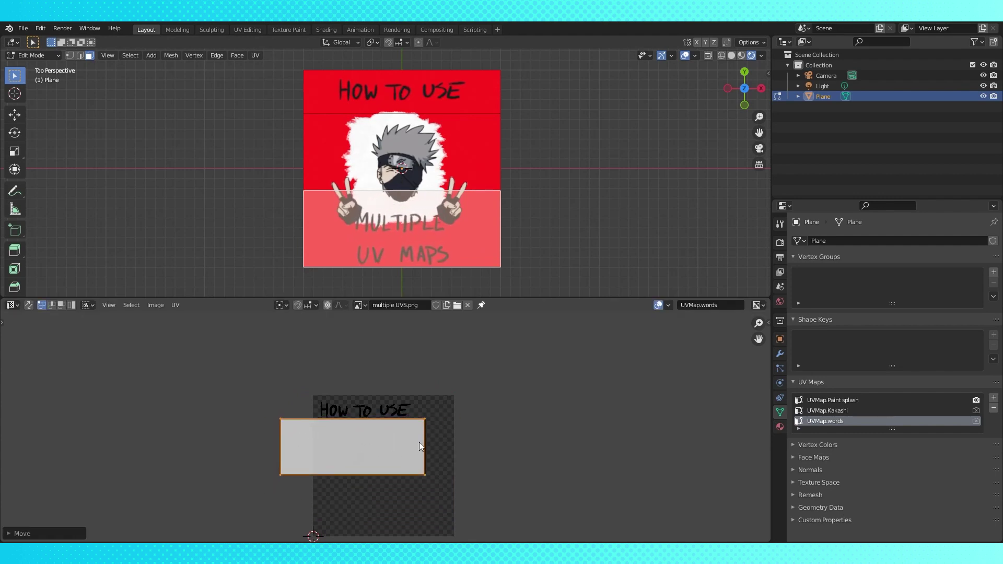
# Step: Make UVMap.Kakashi active and display kakashi peace.png in the UV Editor
pyautogui.click(824, 407)
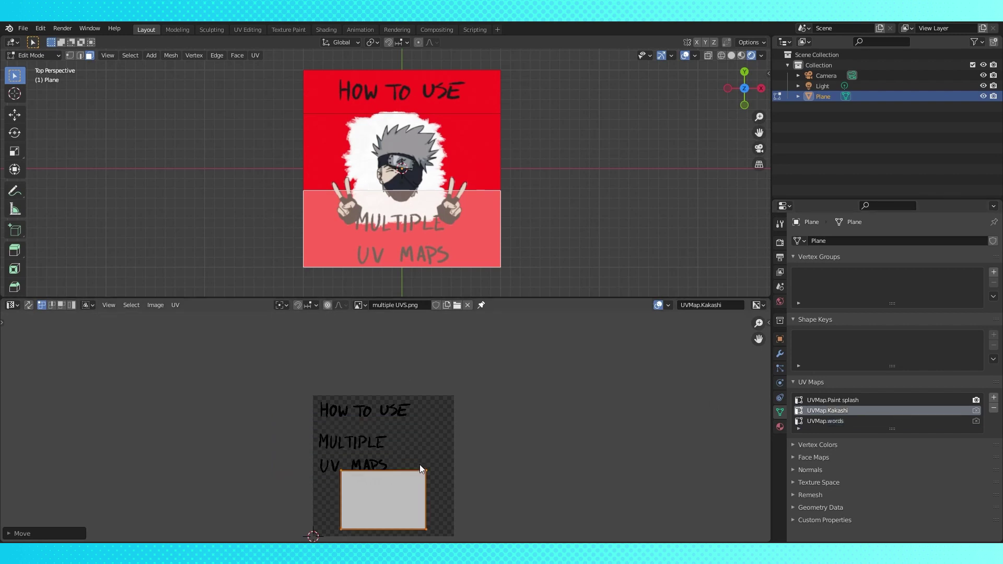
pyautogui.click(358, 305)
pyautogui.click(376, 320)
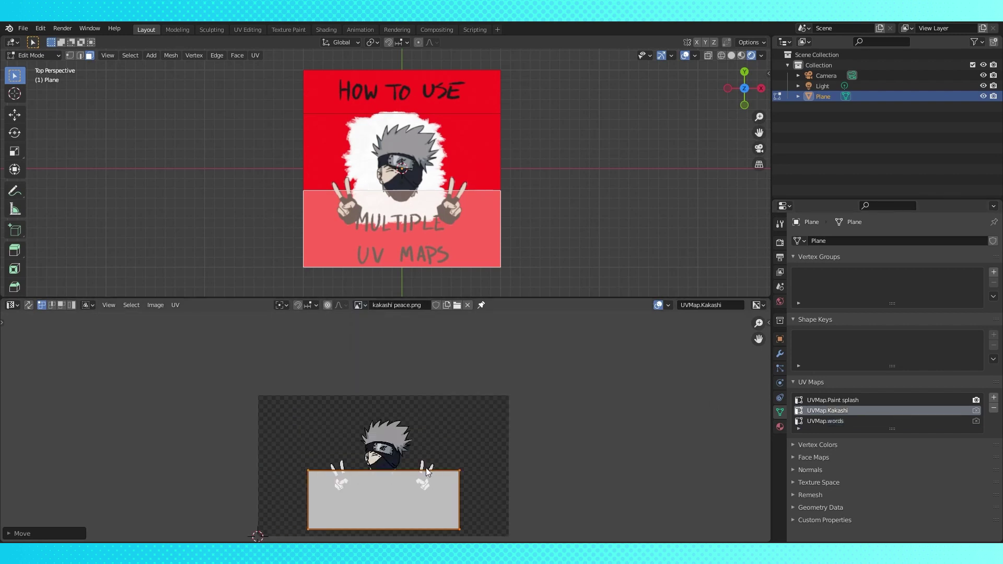
# Step: Scale and reposition all UVMap.Kakashi faces so the character fits between the lines of words, and return to Object Mode
pyautogui.scroll(-2, 426, 471)
pyautogui.press('a')
pyautogui.press('s')
pyautogui.click(428, 426)
pyautogui.press('g')
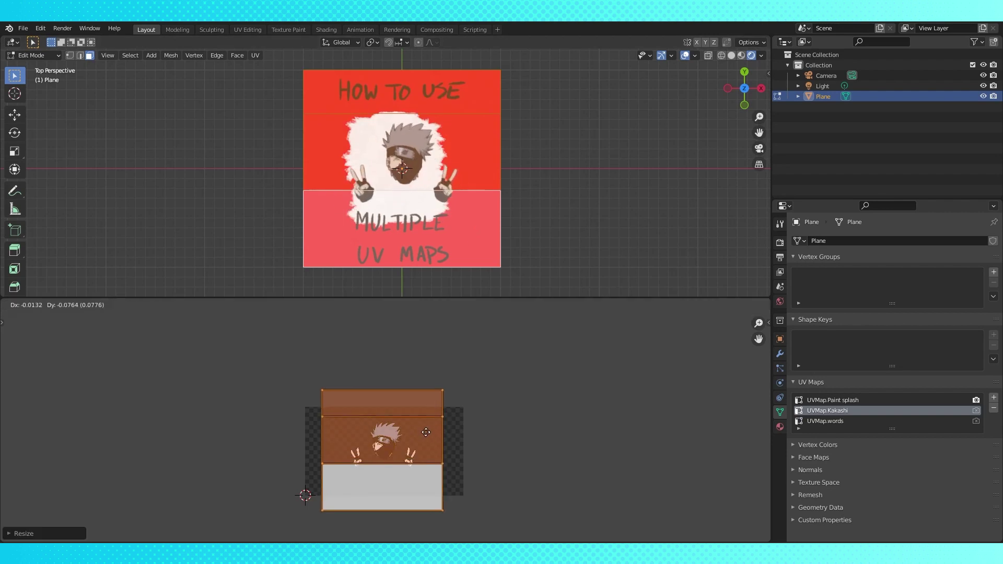
pyautogui.click(427, 430)
pyautogui.press('s')
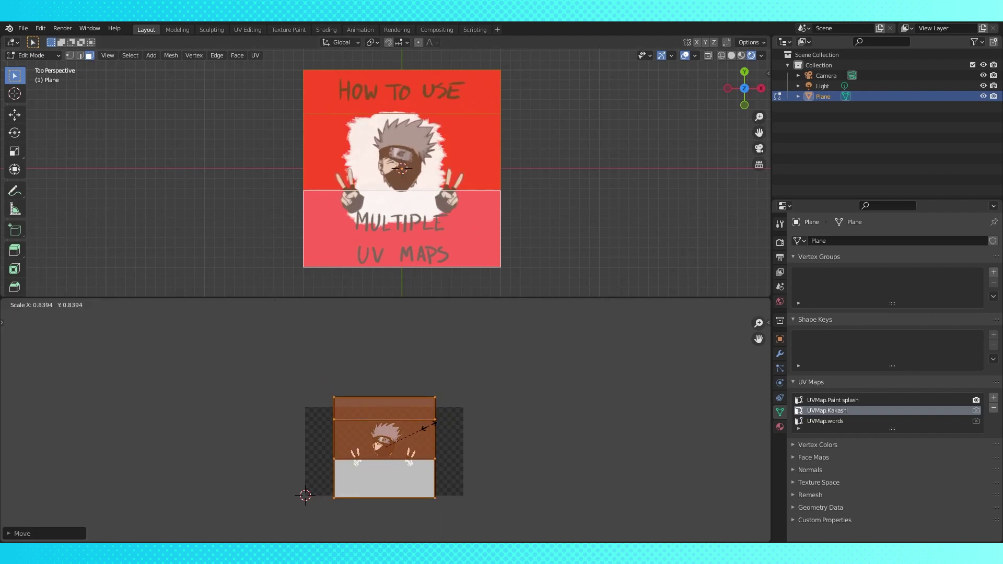
pyautogui.click(420, 432)
pyautogui.press('g')
pyautogui.click(421, 432)
pyautogui.press('Tab')
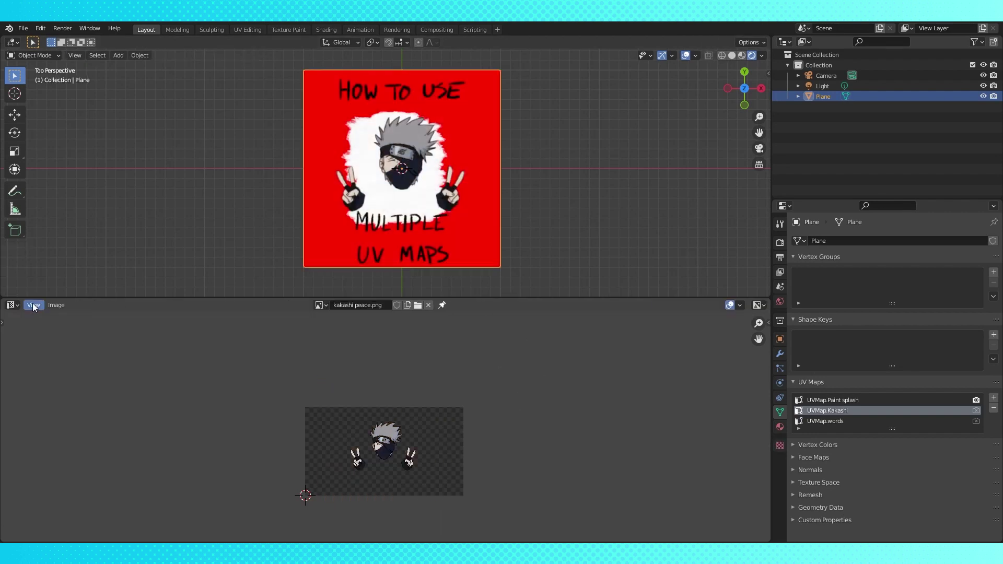
# Step: Return to the Shader Editor and spread the paint splash and Kakashi nodes away from the words nodes to open a gap between them
pyautogui.click(11, 305)
pyautogui.click(39, 400)
pyautogui.moveTo(463, 448); pyautogui.dragTo(477, 471, button='middle')
pyautogui.moveTo(144, 343); pyautogui.dragTo(330, 458)
pyautogui.keyDown('shift'); pyautogui.click(357, 378); pyautogui.keyUp('shift')
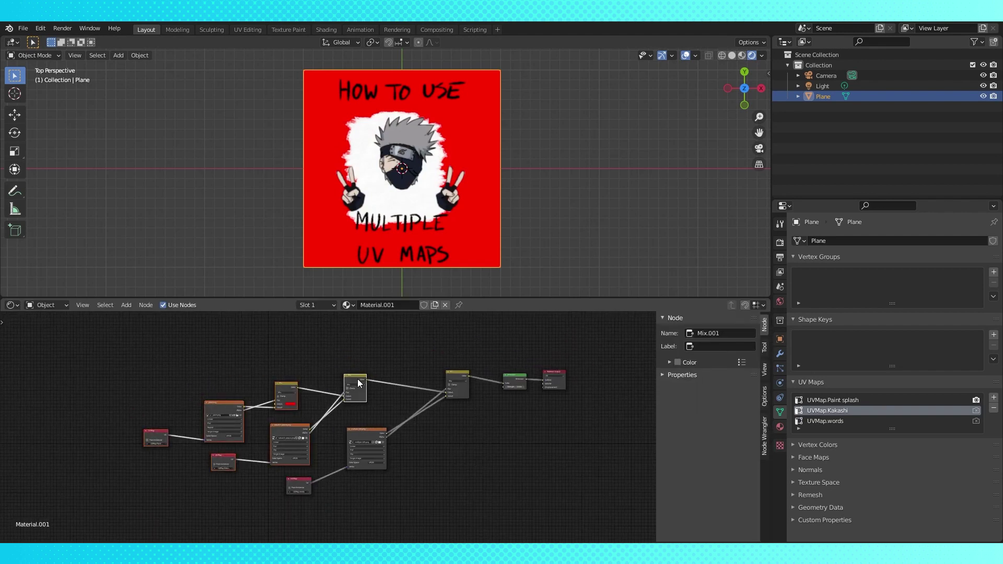
pyautogui.moveTo(357, 378); pyautogui.dragTo(215, 378)
pyautogui.moveTo(370, 432); pyautogui.dragTo(402, 432)
pyautogui.moveTo(304, 478); pyautogui.dragTo(361, 471)
pyautogui.moveTo(421, 380); pyautogui.dragTo(477, 361, button='middle')
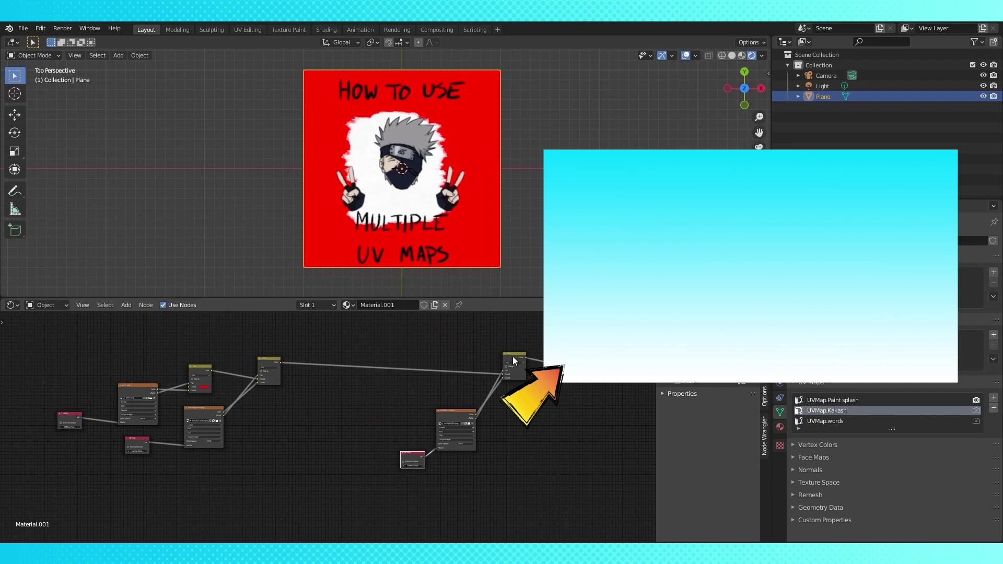
# Step: Insert a duplicate Mix node before the words Mix, and connect a duplicated image node loaded with the blue-to-white gradient to it
pyautogui.click(513, 359)
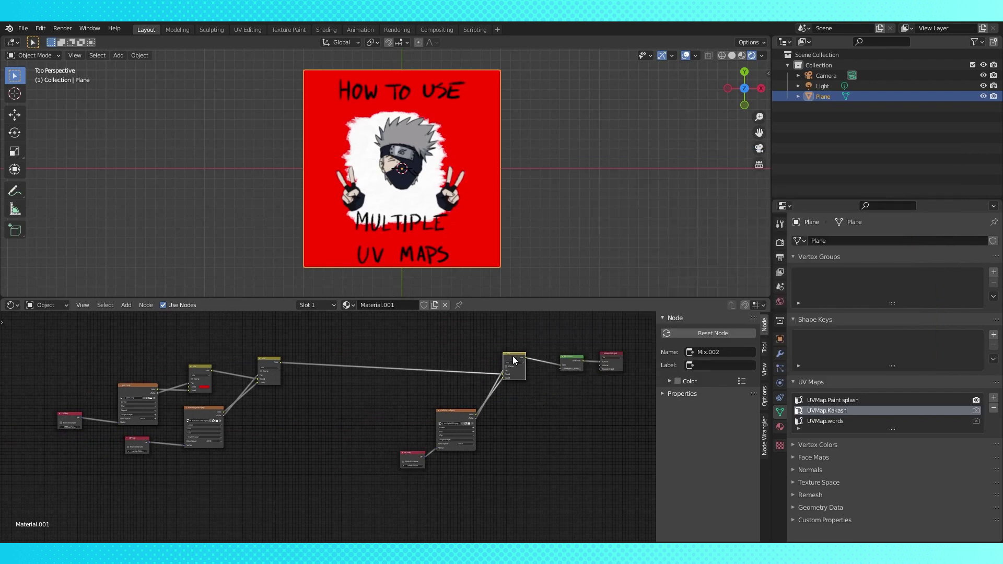
pyautogui.hotkey('shift', 'd')
pyautogui.click(418, 359)
pyautogui.click(457, 417)
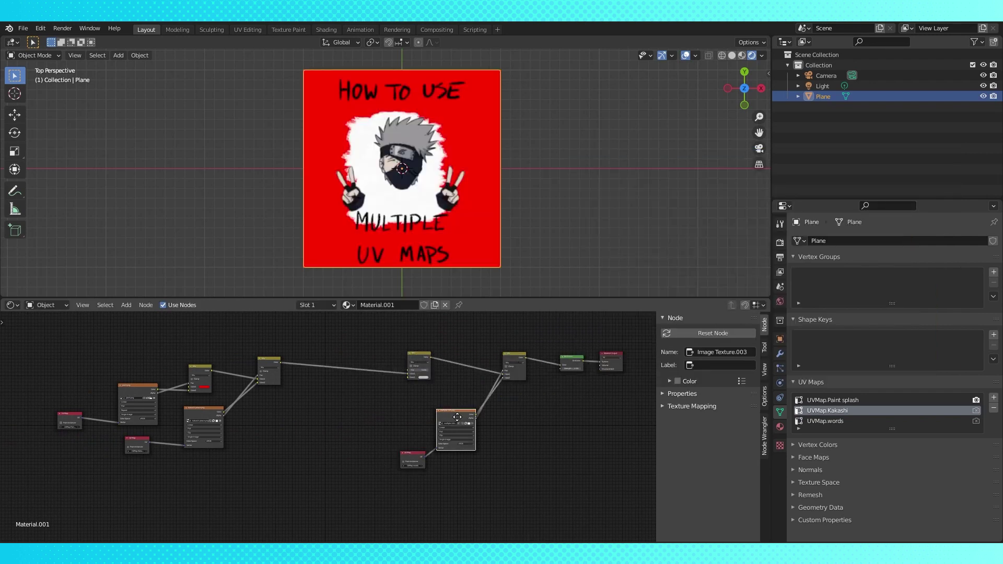
pyautogui.hotkey('shift', 'd')
pyautogui.click(330, 418)
pyautogui.scroll(3, 329, 417)
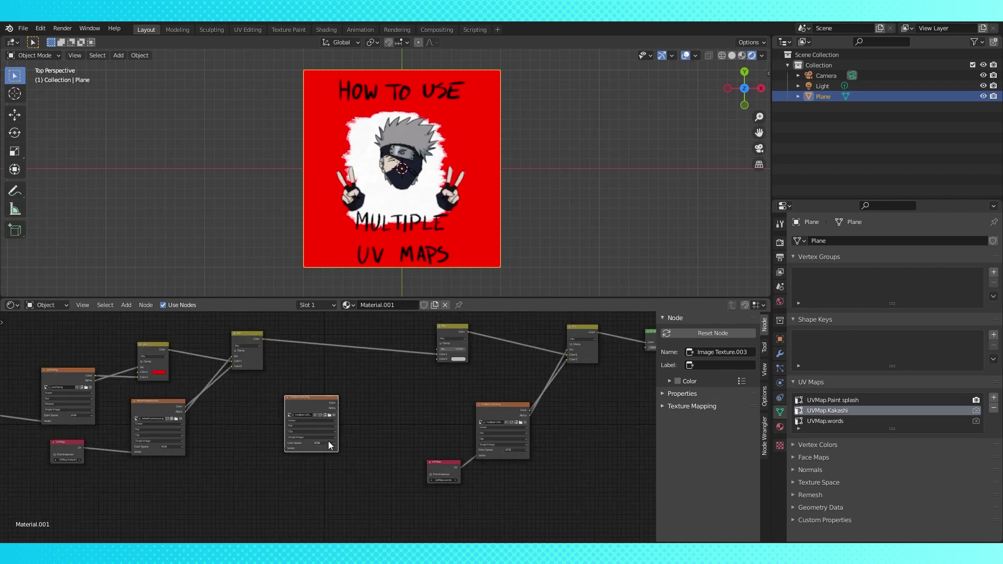
pyautogui.moveTo(340, 398); pyautogui.dragTo(456, 347)
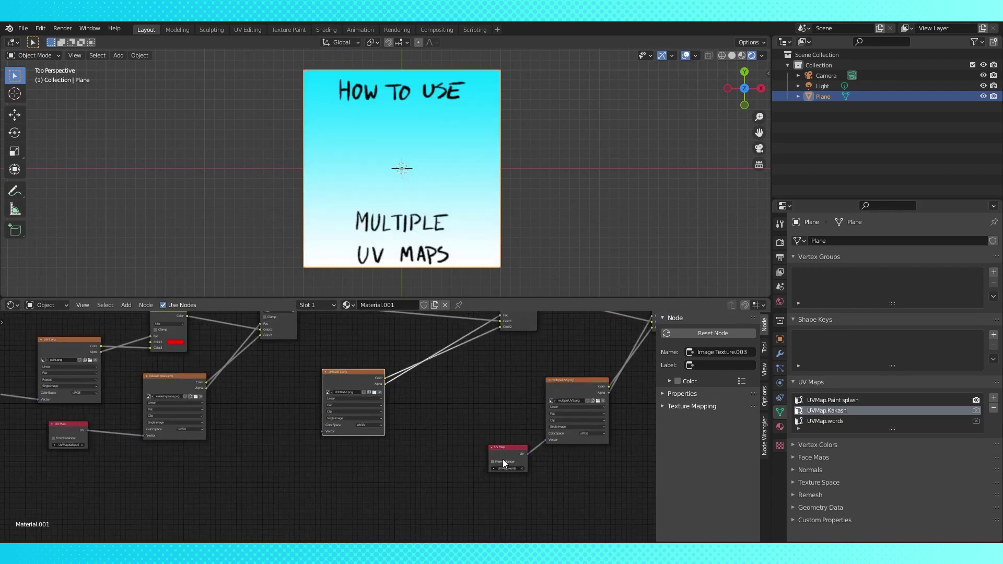
# Step: Duplicate the UVMap.words node beside the gradient image node and add a fourth UV map named UVMap.blue to the plane
pyautogui.click(503, 459)
pyautogui.hotkey('shift', 'd')
pyautogui.click(235, 448)
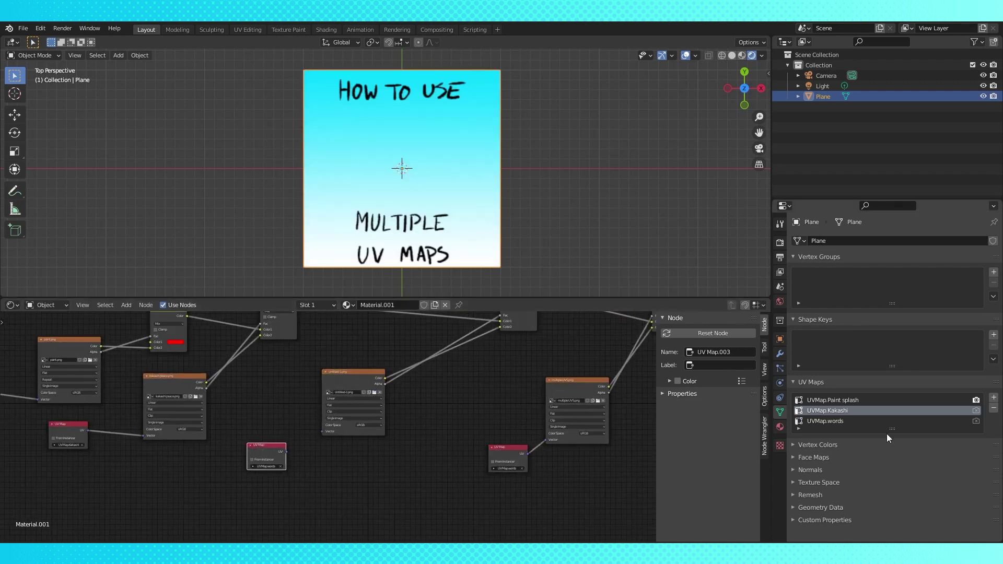
pyautogui.click(993, 397)
pyautogui.doubleClick(835, 431)
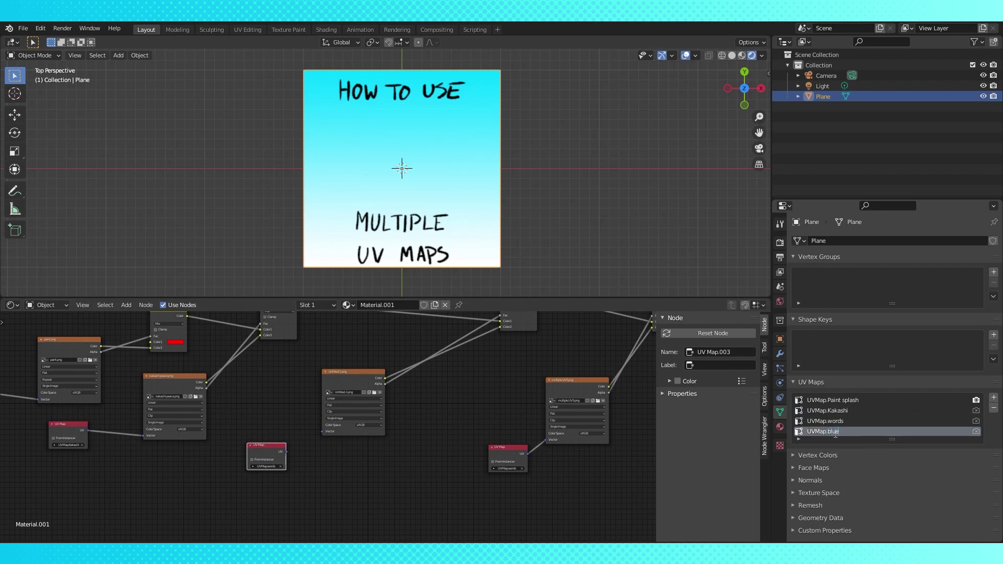
pyautogui.write('.blue')
pyautogui.press('Return')
# Step: Set the duplicated UV Map node to UVMap.blue and connect it to the gradient image node's Vector input
pyautogui.click(269, 465)
pyautogui.click(279, 490)
pyautogui.moveTo(321, 431); pyautogui.dragTo(322, 431)
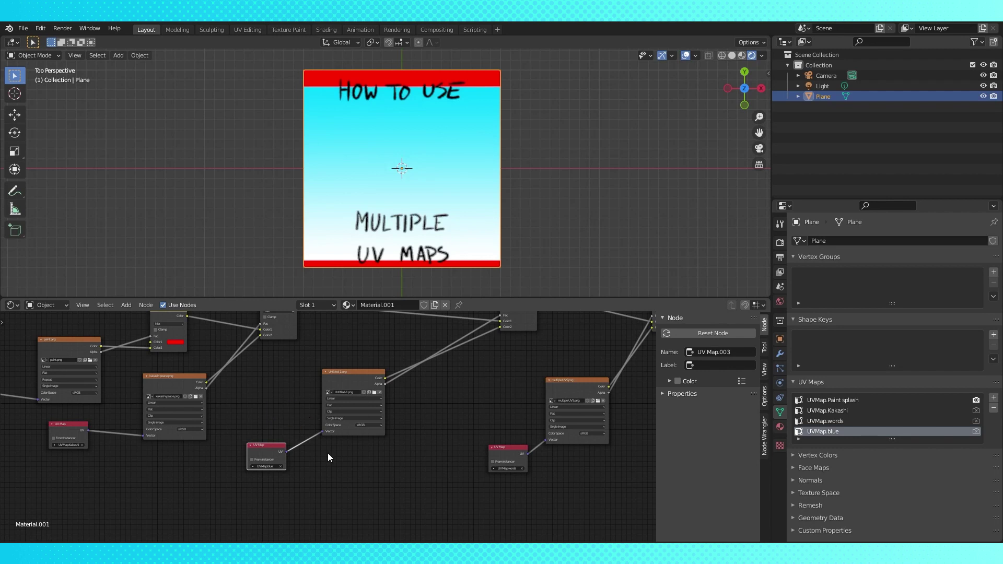
# Step: Switch the lower area to the UV Editor, display the Untitled-1.png gradient and open the plane's UVMap.blue layout for editing
pyautogui.click(15, 305)
pyautogui.click(26, 357)
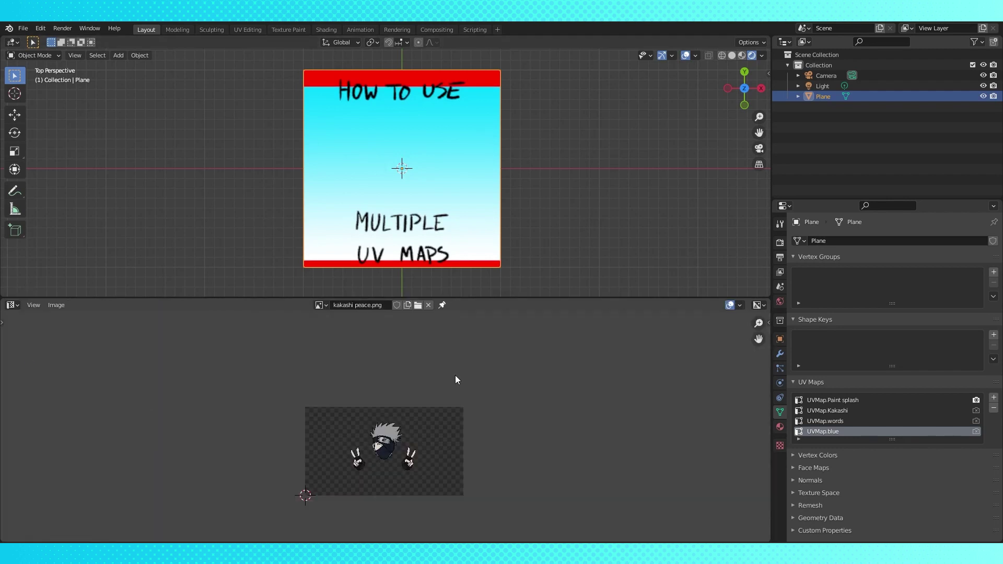
pyautogui.click(321, 306)
pyautogui.click(355, 359)
pyautogui.press('Tab')
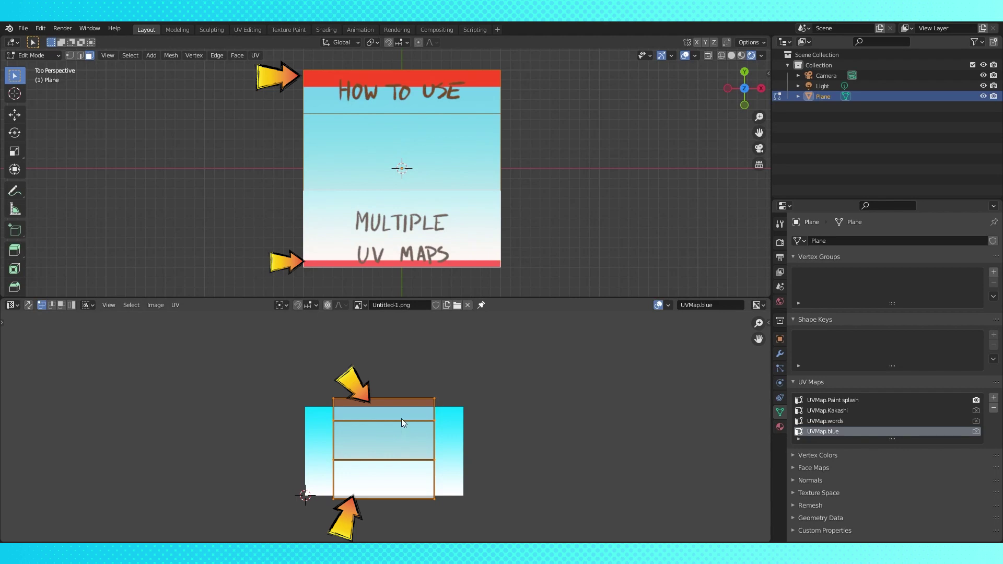
# Step: Enlarge the UVMap.blue layout and move it vertically until the gradient sits as a banner behind the HOW TO USE text
pyautogui.press('s')
pyautogui.click(503, 416)
pyautogui.press('s')
pyautogui.press('g')
pyautogui.press('y')
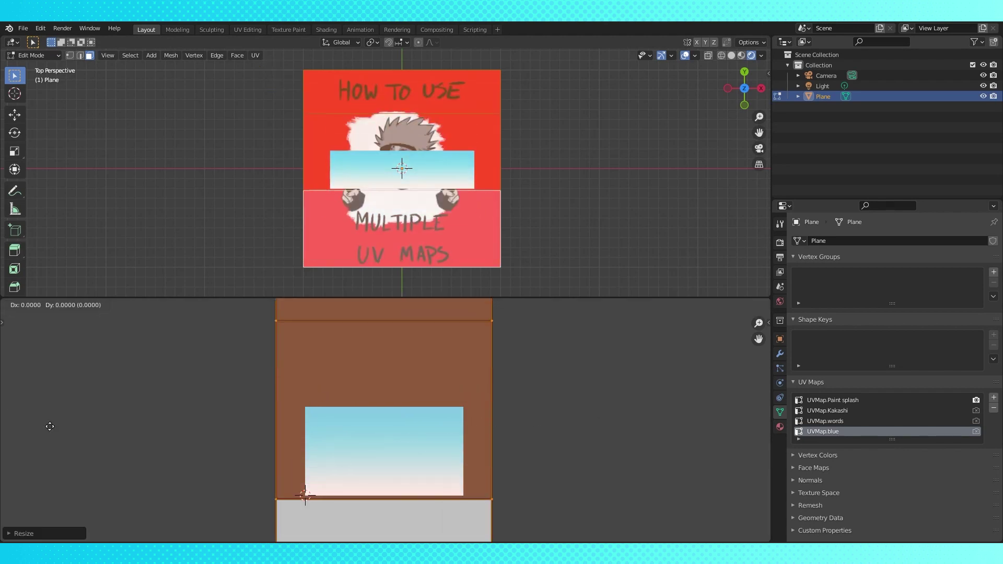
pyautogui.click(56, 376)
pyautogui.press('Tab')
pyautogui.scroll(-6, 509, 445)
pyautogui.press('Tab')
pyautogui.moveTo(448, 427); pyautogui.dragTo(447, 405, button='middle')
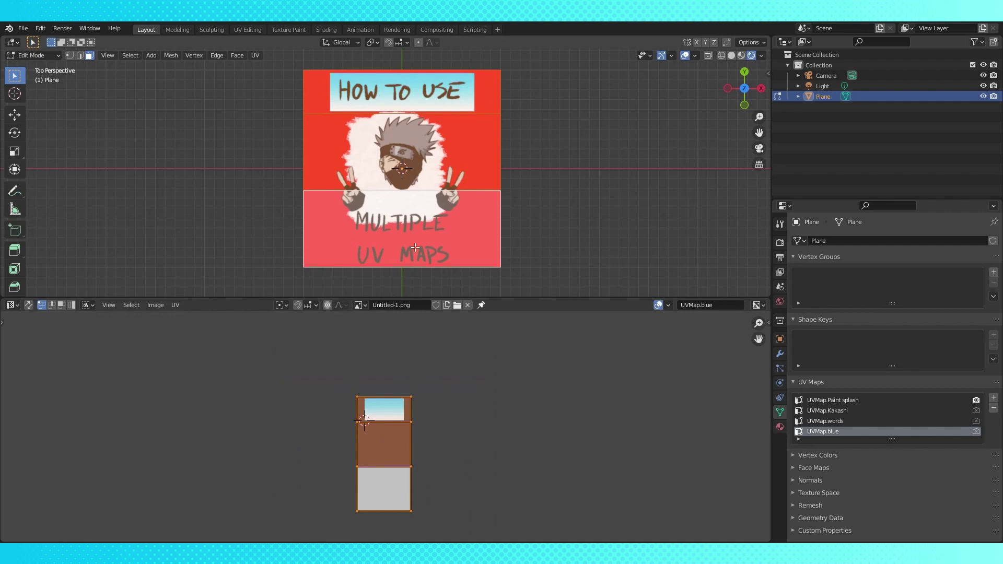
# Step: Try moving and scaling the lower face's UVs over the gradient so a second banner backs the MULTIPLE UV MAPS text
pyautogui.press('g')
pyautogui.click(389, 400)
pyautogui.press('s')
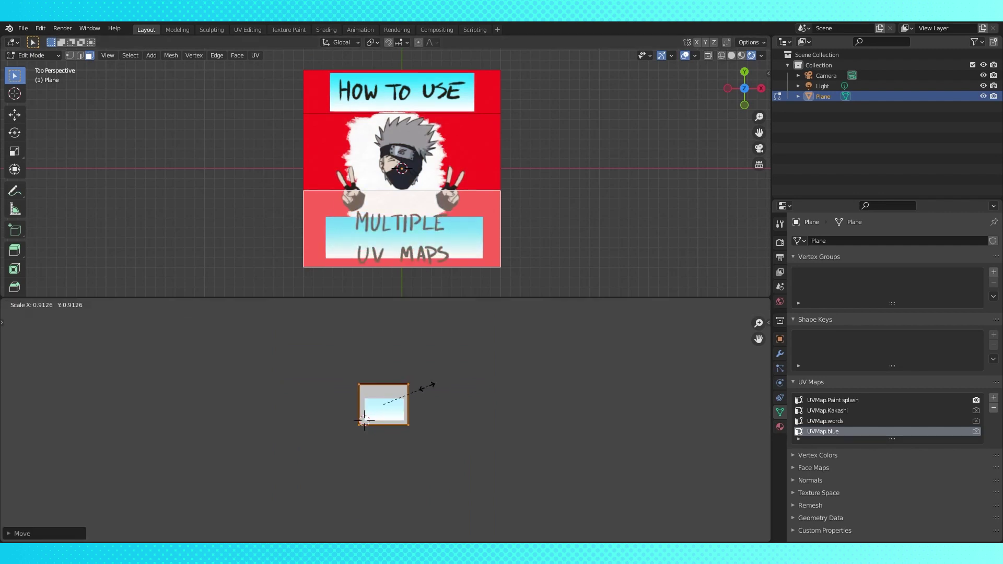
pyautogui.click(421, 390)
pyautogui.press('s')
pyautogui.press('x')
pyautogui.click(536, 396)
pyautogui.press('s')
pyautogui.press('y')
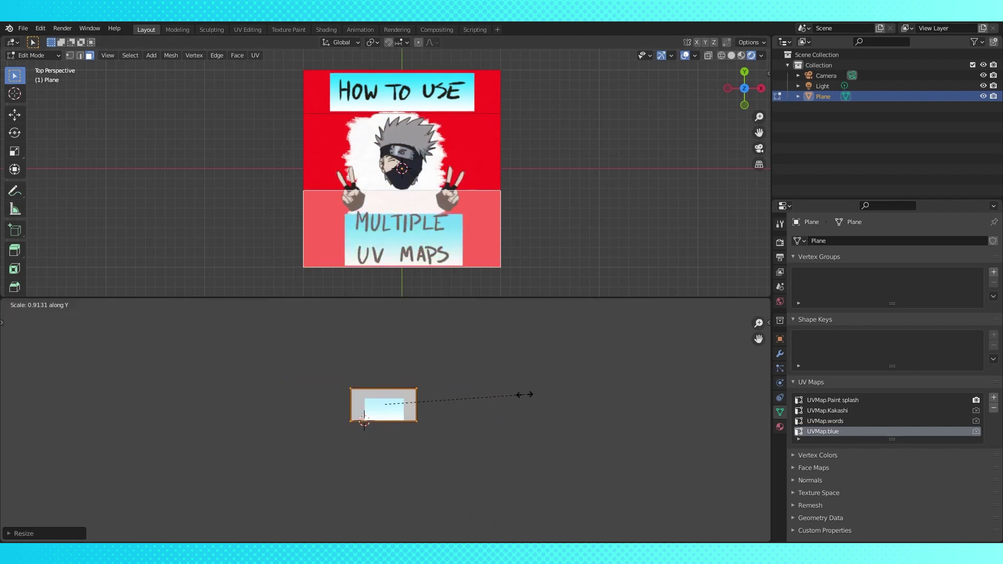
pyautogui.click(489, 403)
pyautogui.press('g')
pyautogui.click(488, 403)
# Step: Return to the Shader Editor and change the plane's red base color to blue-violet
pyautogui.click(11, 305)
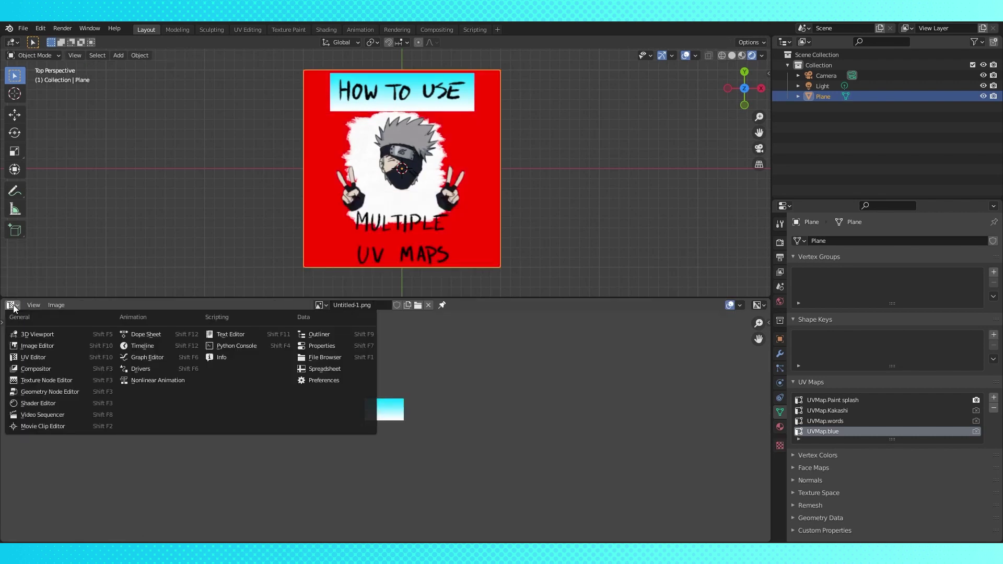
pyautogui.click(41, 403)
pyautogui.scroll(-1, 252, 391)
pyautogui.scroll(1, 252, 392)
pyautogui.moveTo(252, 392); pyautogui.dragTo(391, 430, button='middle')
pyautogui.click(343, 397)
pyautogui.click(374, 341)
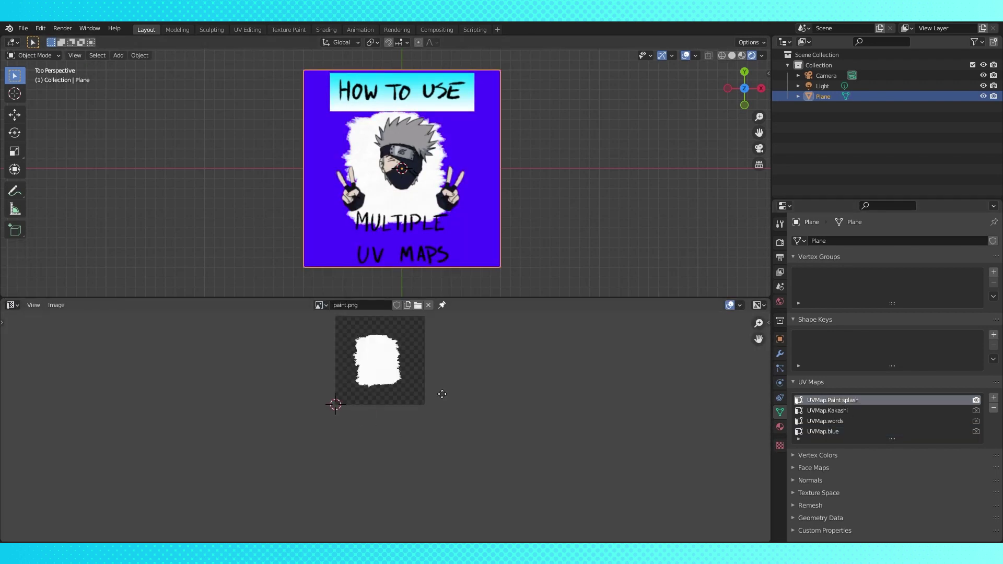
# Step: Select all faces in the UVMap.Paint splash layout, then shrink and reposition it to enlarge the white splash on the plane
pyautogui.press('Tab')
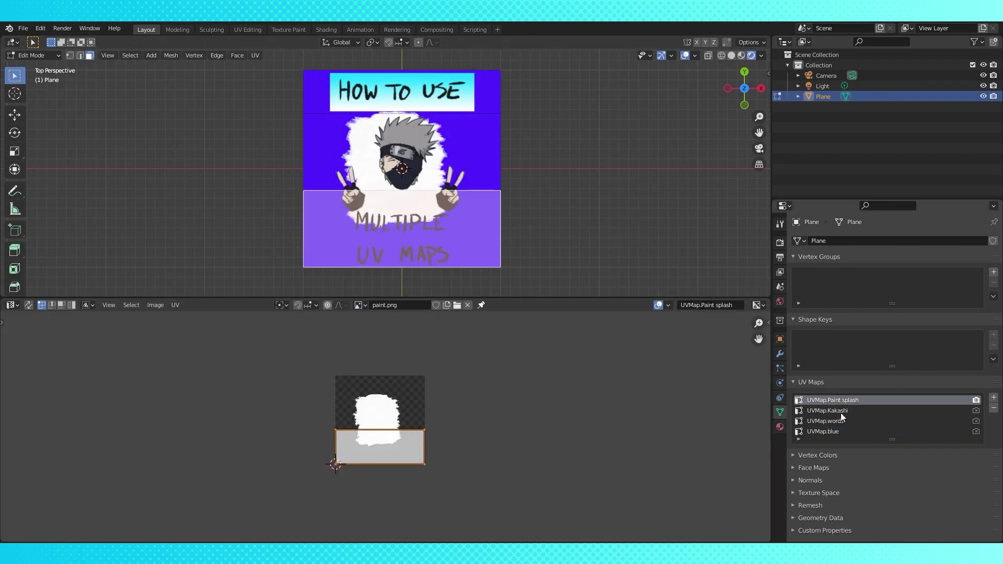
pyautogui.press('a')
pyautogui.press('s')
pyautogui.click(459, 412)
pyautogui.press('g')
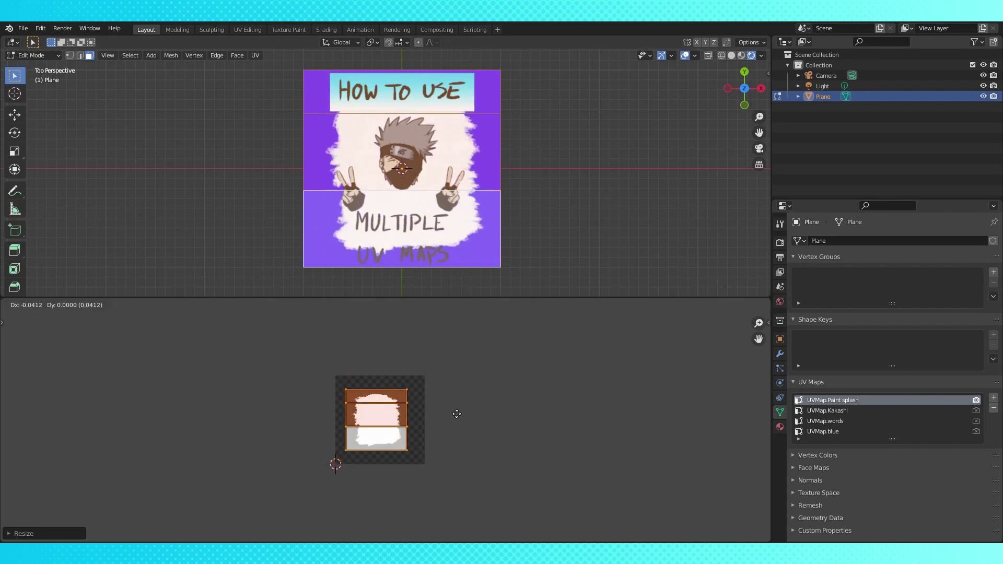
pyautogui.click(457, 414)
pyautogui.press('r')
pyautogui.rightClick(475, 393)
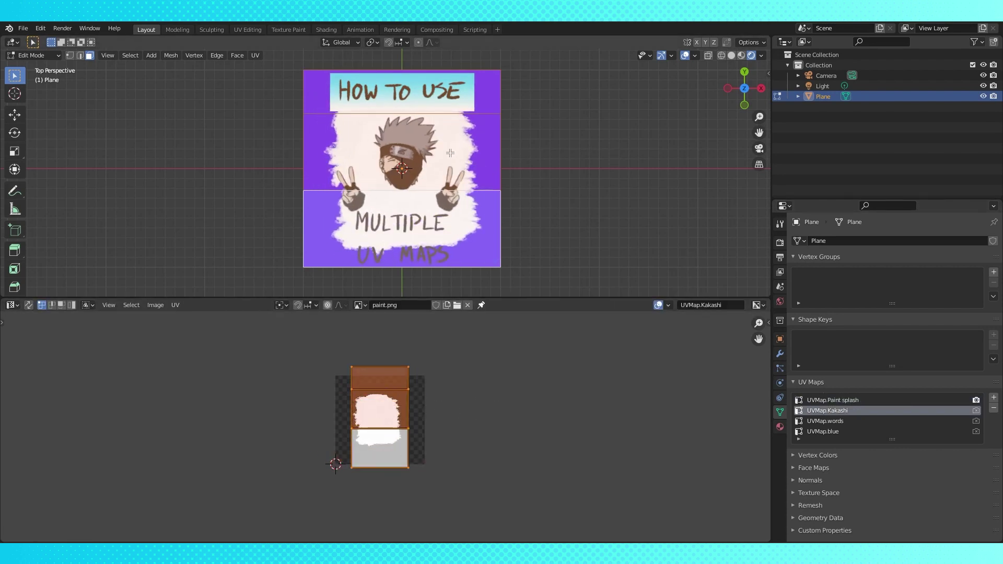
# Step: Reproject the UVMap.Kakashi layout from the view, scale it up and display the Kakashi image behind it
pyautogui.press('u')
pyautogui.click(434, 177)
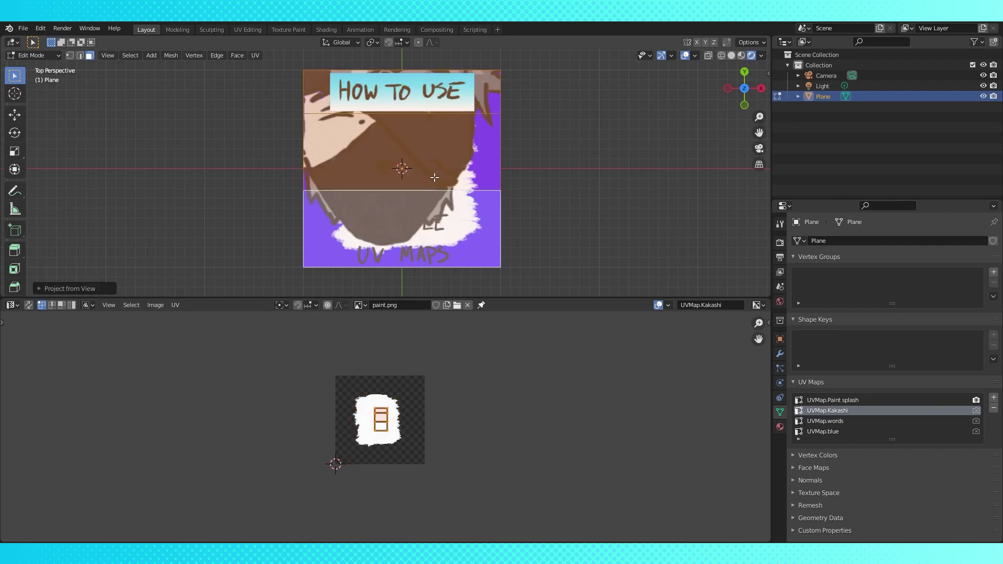
pyautogui.press('s')
pyautogui.click(233, 437)
pyautogui.click(359, 305)
pyautogui.click(395, 321)
pyautogui.scroll(2, 443, 447)
pyautogui.scroll(-1, 522, 405)
# Step: Rotate the Kakashi layout about 10 degrees, shrink it and move it so the tilted figure fits over the paint splash
pyautogui.press('r')
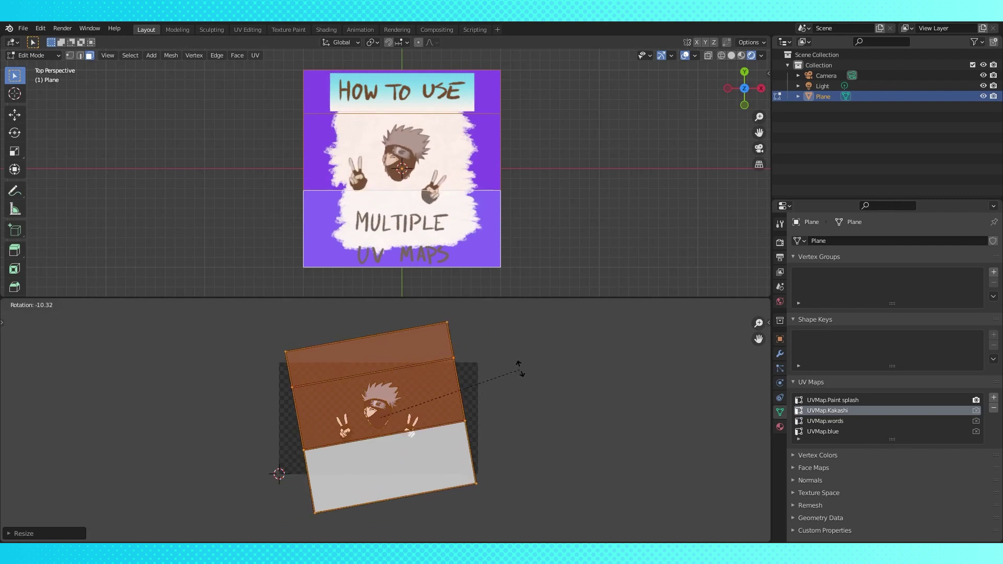
pyautogui.press('s')
pyautogui.press('g')
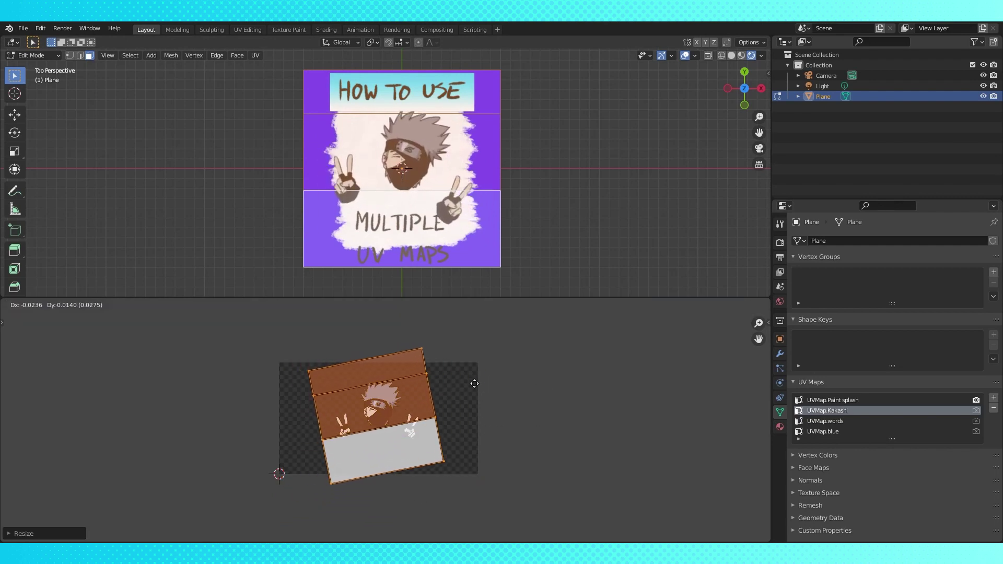
pyautogui.click(474, 383)
pyautogui.press('Tab')
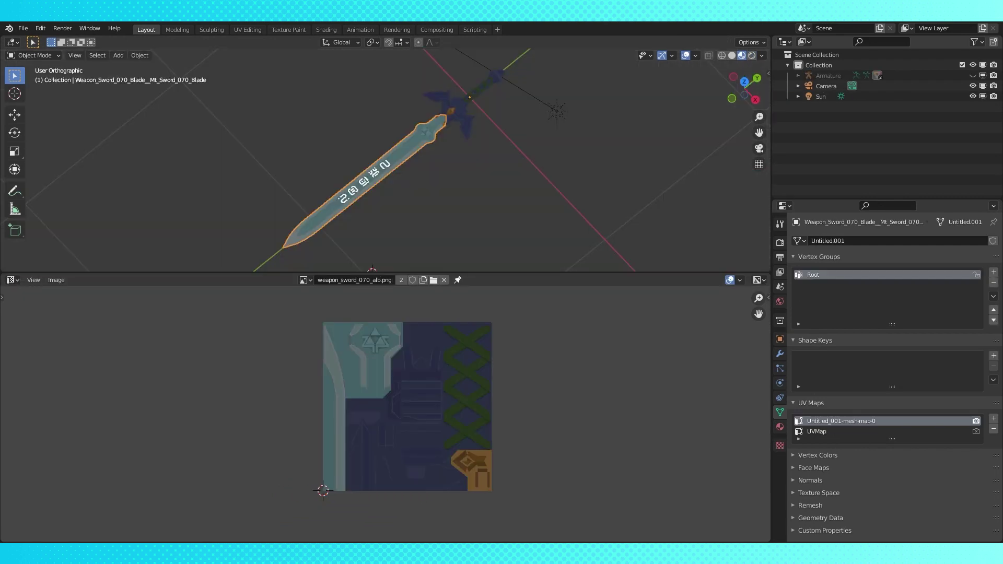
# Step: Open the sword blade's mesh for UV editing and display hylian runes.png behind its layout
pyautogui.press('Tab')
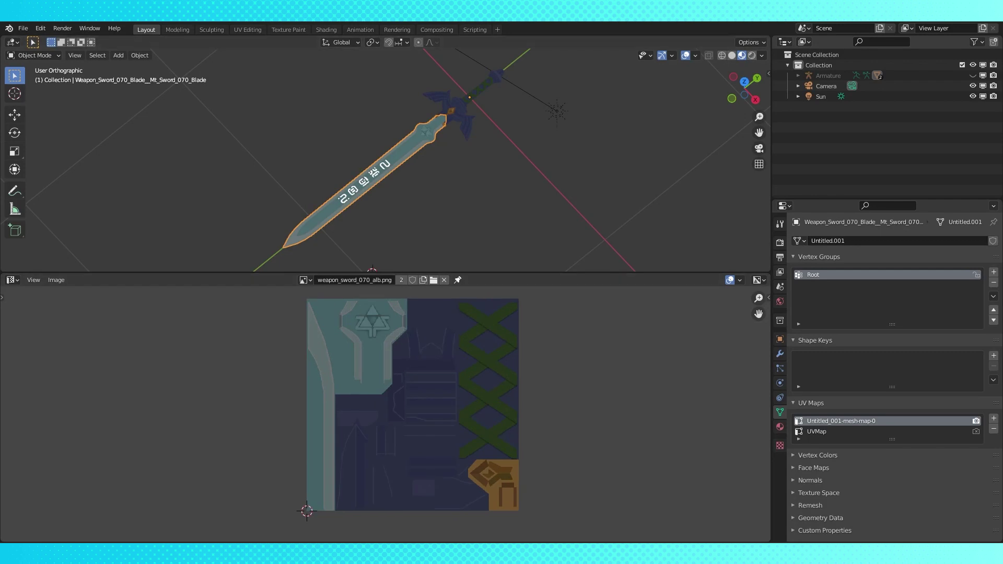
pyautogui.scroll(-2, 416, 377)
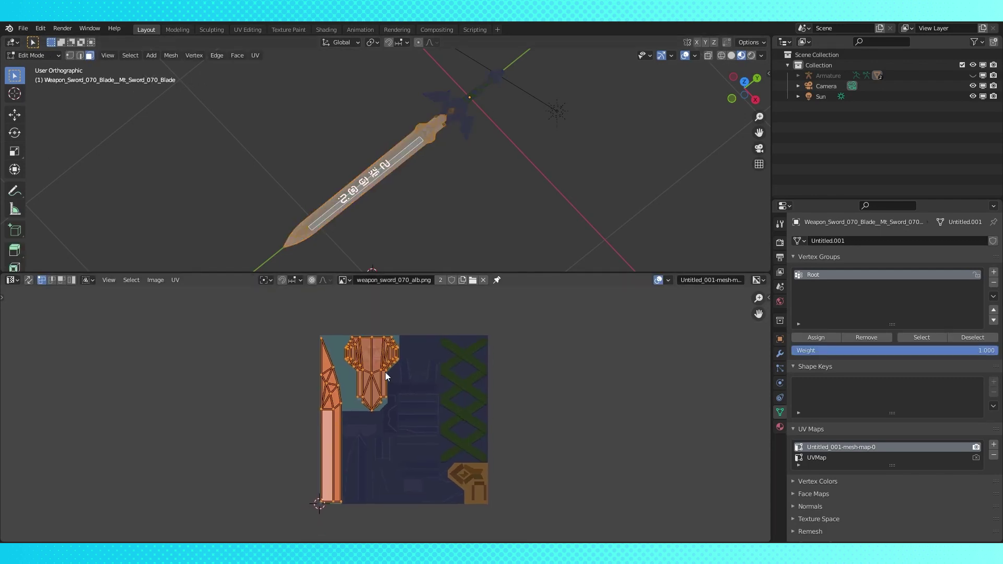
pyautogui.click(342, 281)
pyautogui.click(368, 297)
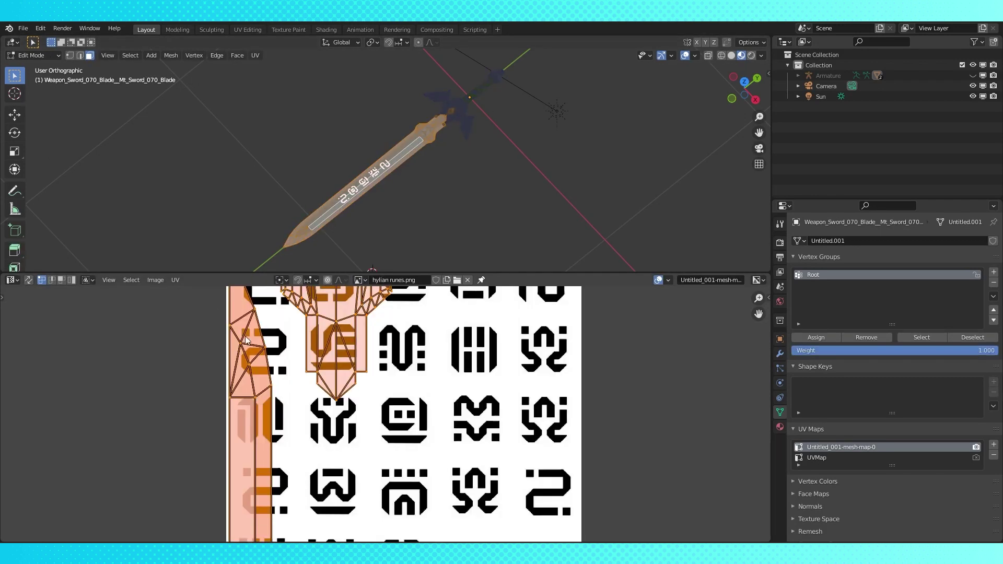
# Step: Activate the blade's UVMap layer and examine how its faces are laid out over the rune grid
pyautogui.click(886, 458)
pyautogui.scroll(-4, 405, 405)
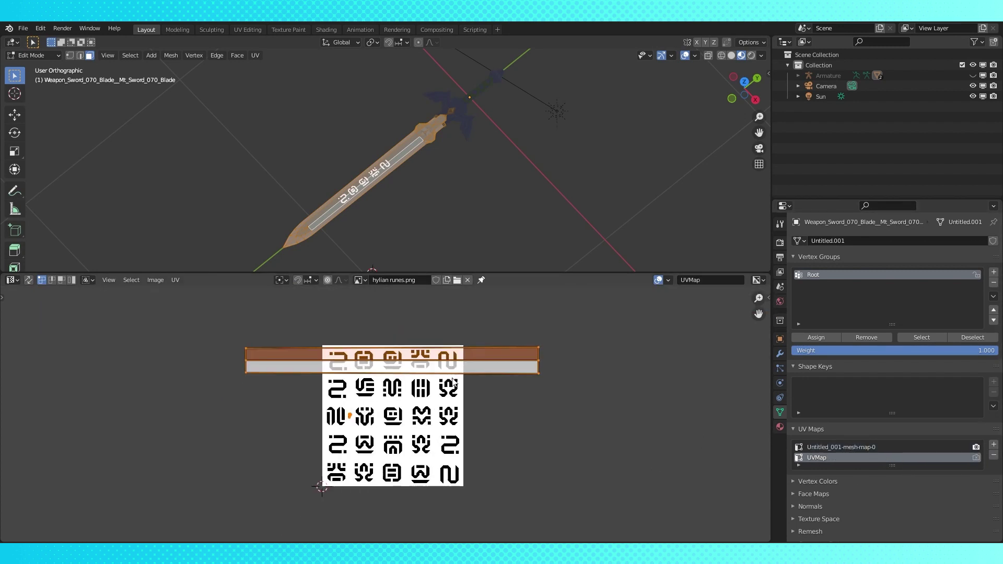
pyautogui.scroll(2, 406, 406)
pyautogui.scroll(7, 410, 429)
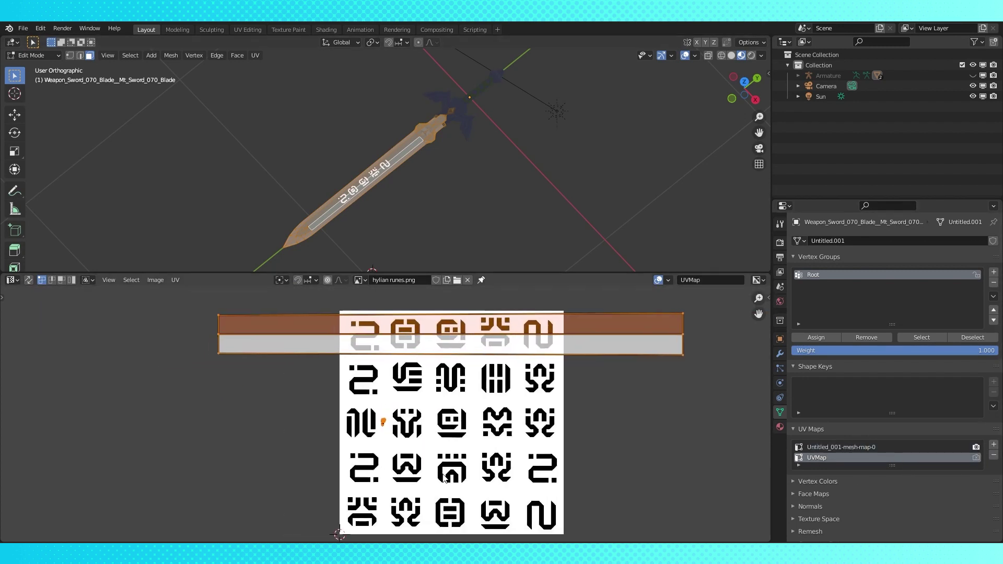
pyautogui.scroll(-2, 366, 449)
pyautogui.scroll(1, 382, 475)
pyautogui.scroll(-4, 425, 448)
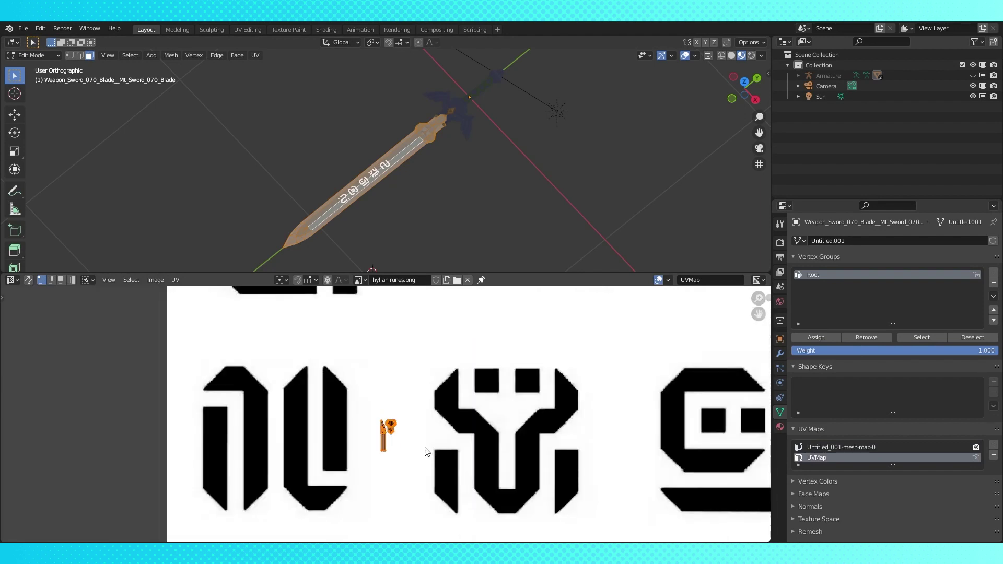
# Step: Undo the last selection changes on the blade and switch the lower area to the Shader Editor
pyautogui.hotkey('ctrl', 'z')
pyautogui.hotkey('ctrl', 'z')
pyautogui.hotkey('ctrl', 'z')
pyautogui.moveTo(527, 421); pyautogui.dragTo(513, 400, button='middle')
pyautogui.scroll(-3, 467, 422)
pyautogui.click(14, 280)
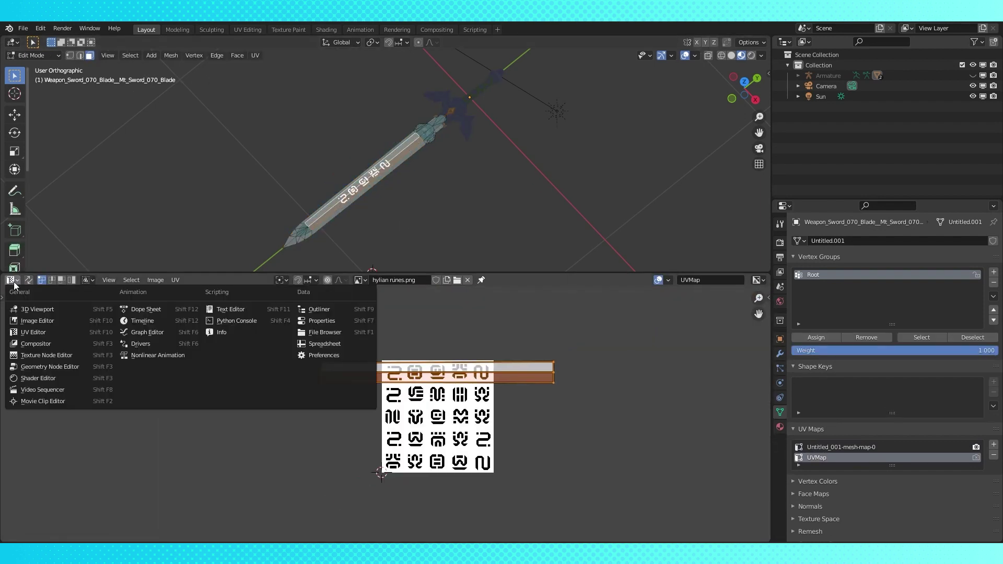
pyautogui.click(40, 377)
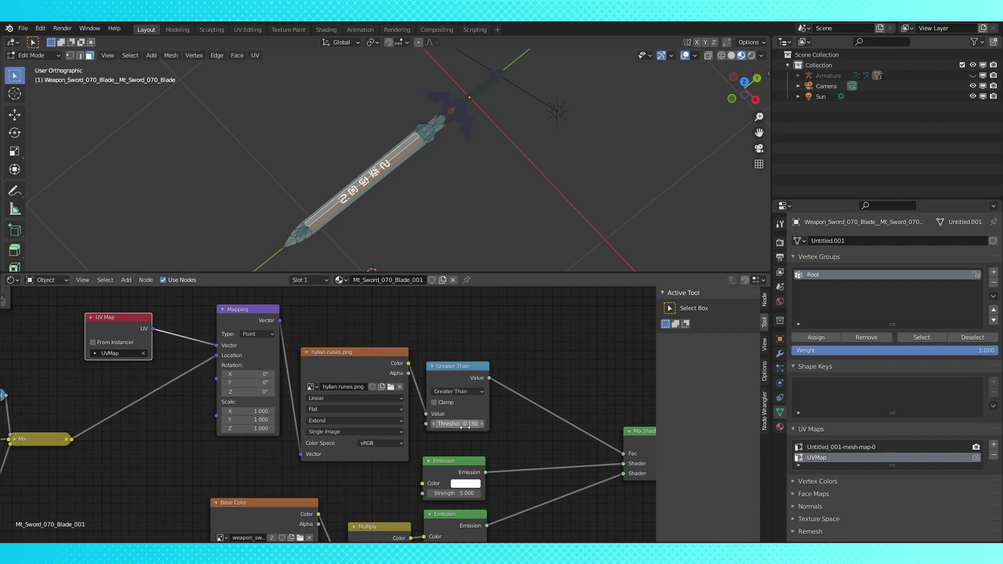
# Step: Examine the blade material's node tree, from the base color and emission nodes to the value-driven rune offset chains
pyautogui.scroll(-4, 345, 365)
pyautogui.moveTo(443, 397); pyautogui.dragTo(485, 318, button='middle')
pyautogui.scroll(-2, 492, 434)
pyautogui.moveTo(492, 434); pyautogui.dragTo(557, 347, button='middle')
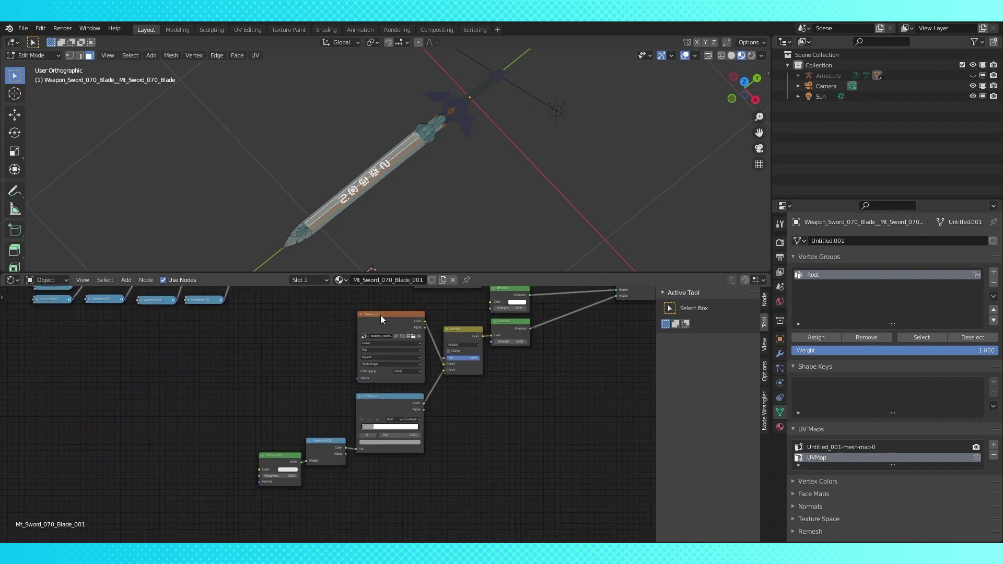
pyautogui.moveTo(380, 315); pyautogui.dragTo(380, 315)
pyautogui.moveTo(334, 315); pyautogui.dragTo(549, 473, button='middle')
pyautogui.scroll(3, 593, 470)
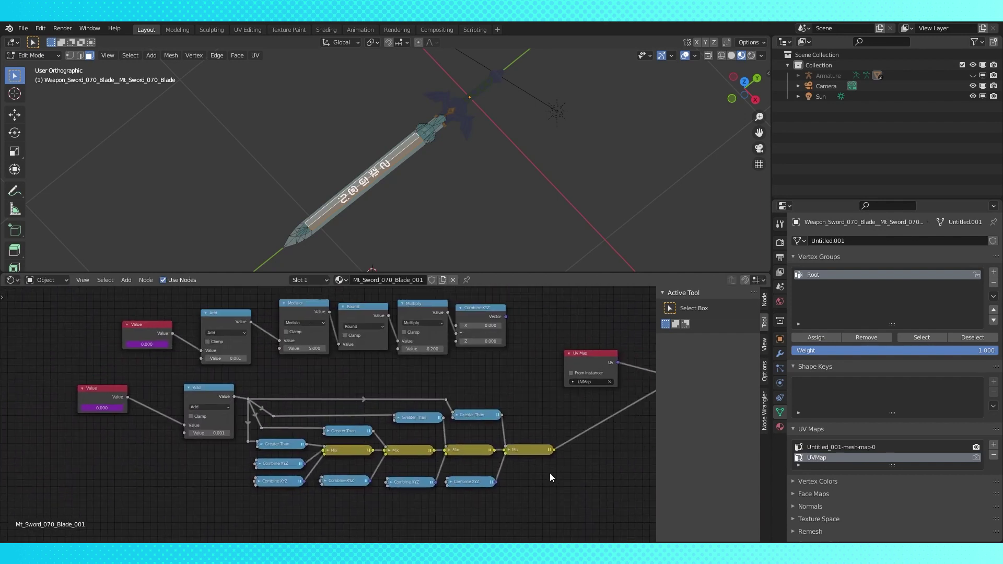
# Step: Set the GeometryNodes modifier's A input to 2.870 and show the sword in rendered shading in Object Mode
pyautogui.click(780, 354)
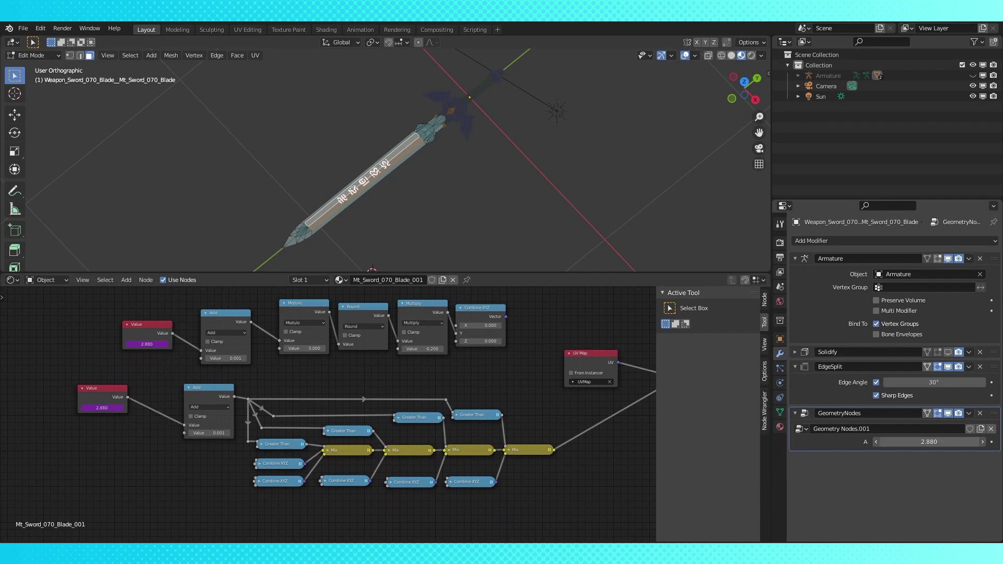
pyautogui.click(751, 55)
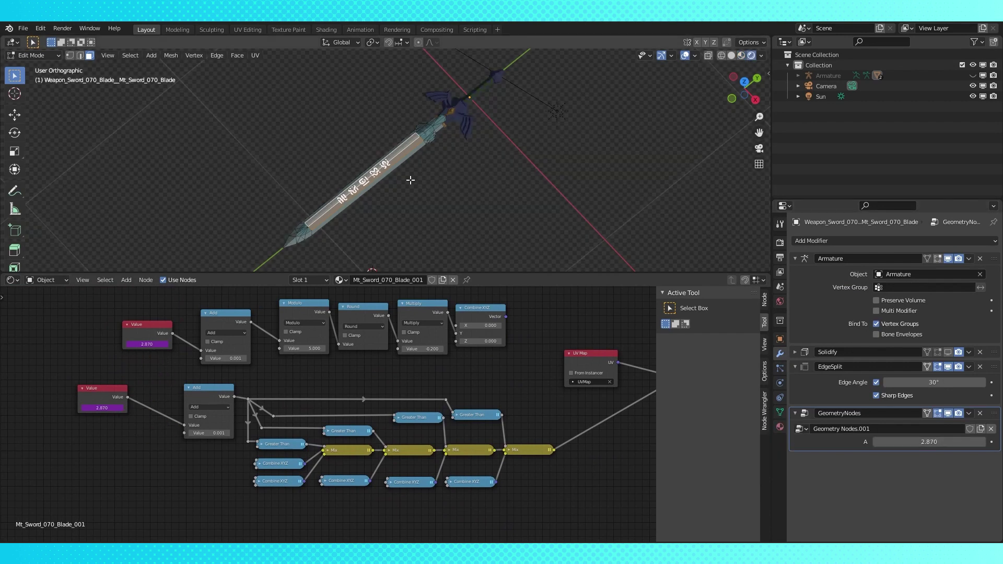
pyautogui.press('Tab')
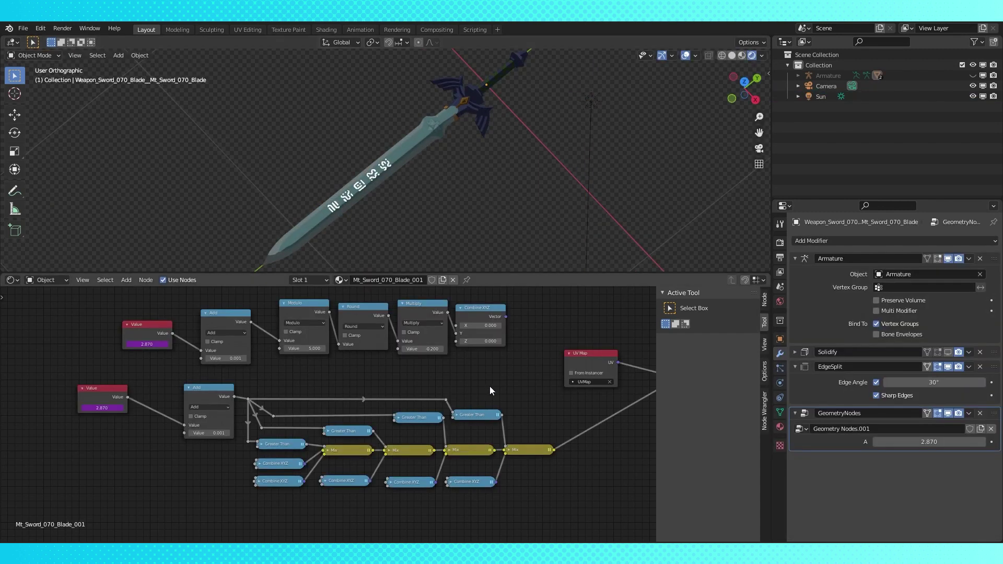
# Step: Move the UV Map node aside, connect the upper Combine XYZ to the Mapping node's Location, and vary the modifier's A value
pyautogui.moveTo(490, 386); pyautogui.dragTo(419, 391, button='middle')
pyautogui.moveTo(499, 369); pyautogui.dragTo(471, 372, button='middle')
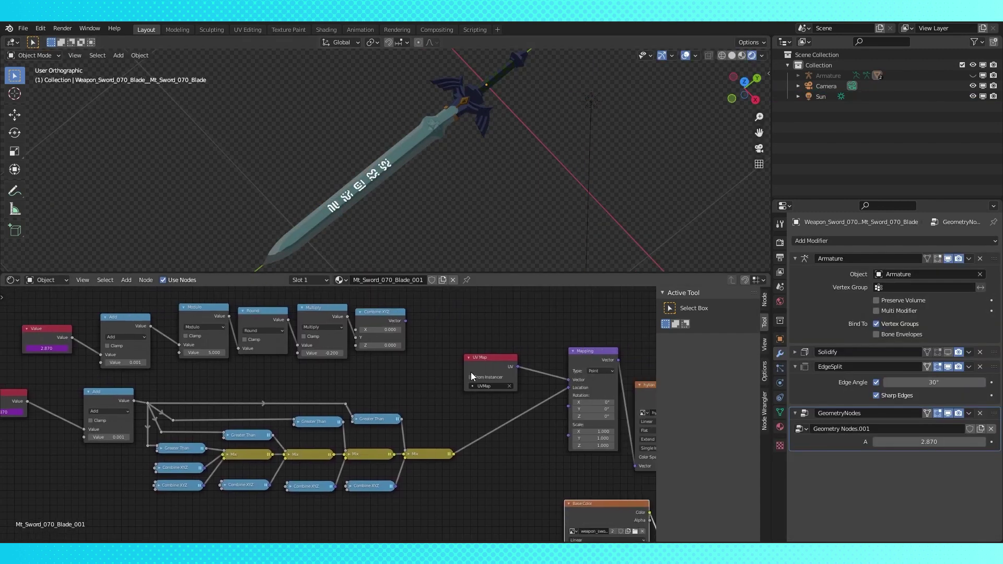
pyautogui.moveTo(485, 361); pyautogui.dragTo(483, 323)
pyautogui.moveTo(445, 370); pyautogui.dragTo(460, 370, button='middle')
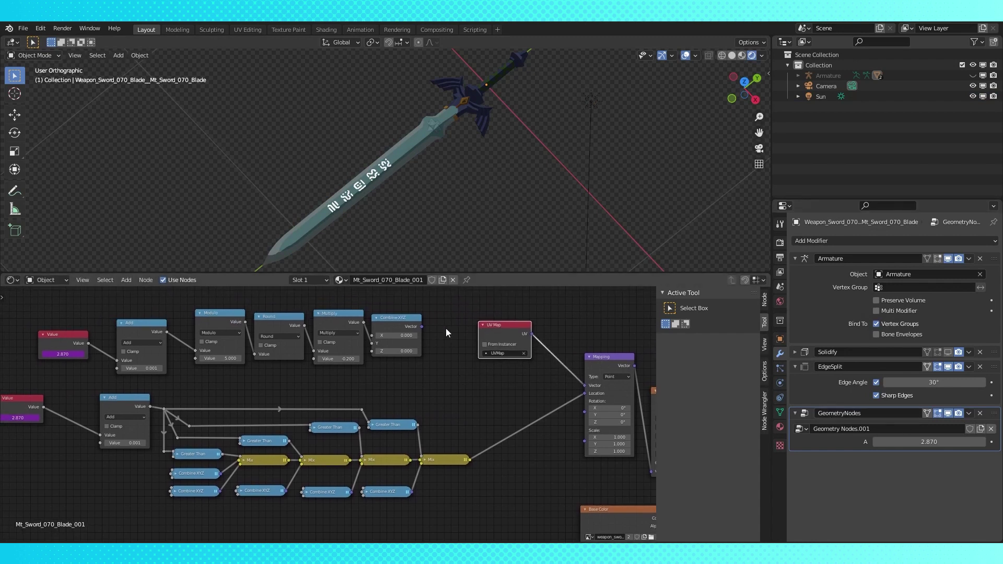
pyautogui.moveTo(421, 325); pyautogui.dragTo(585, 395)
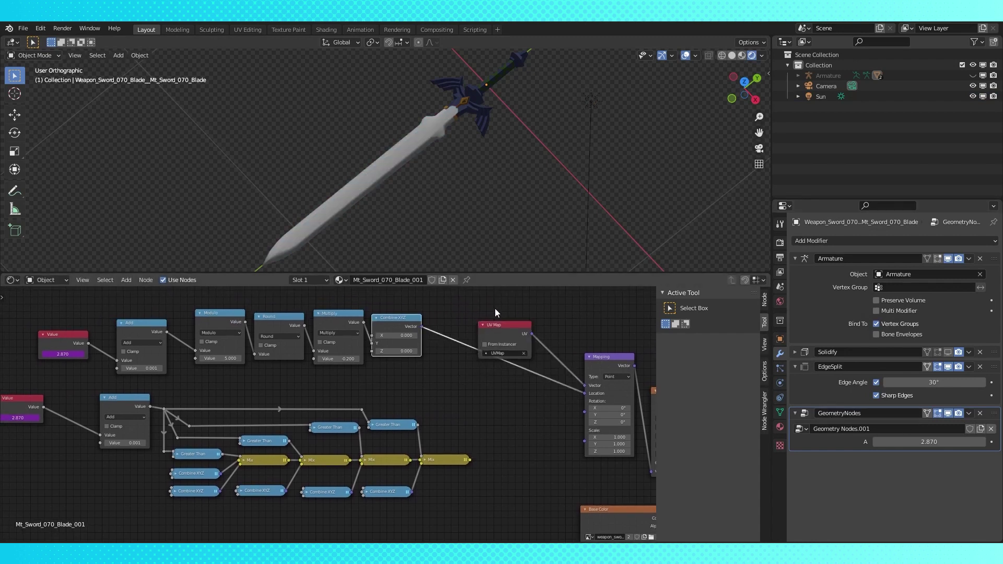
pyautogui.moveTo(501, 331); pyautogui.dragTo(521, 311)
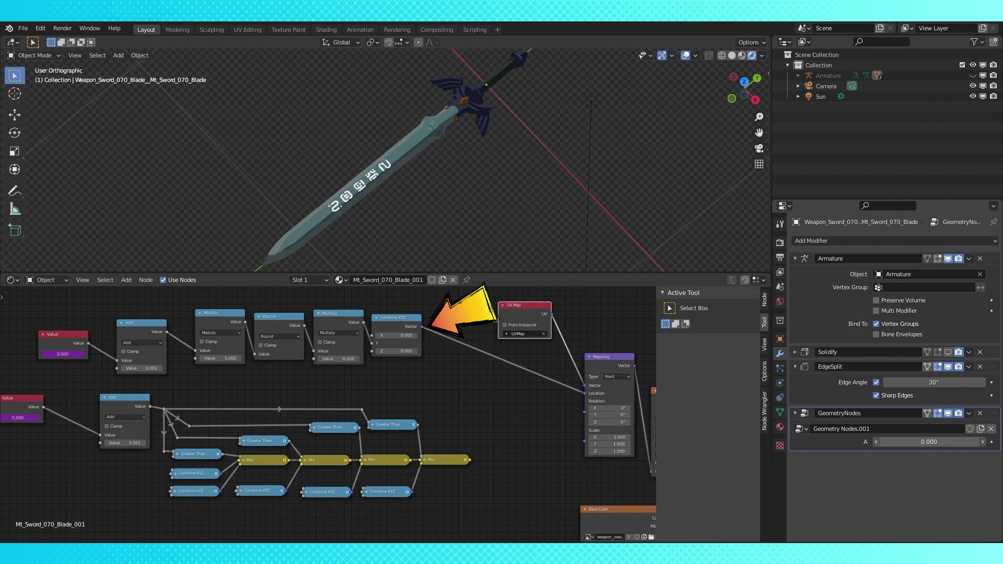
pyautogui.moveTo(929, 442); pyautogui.dragTo(955, 442)
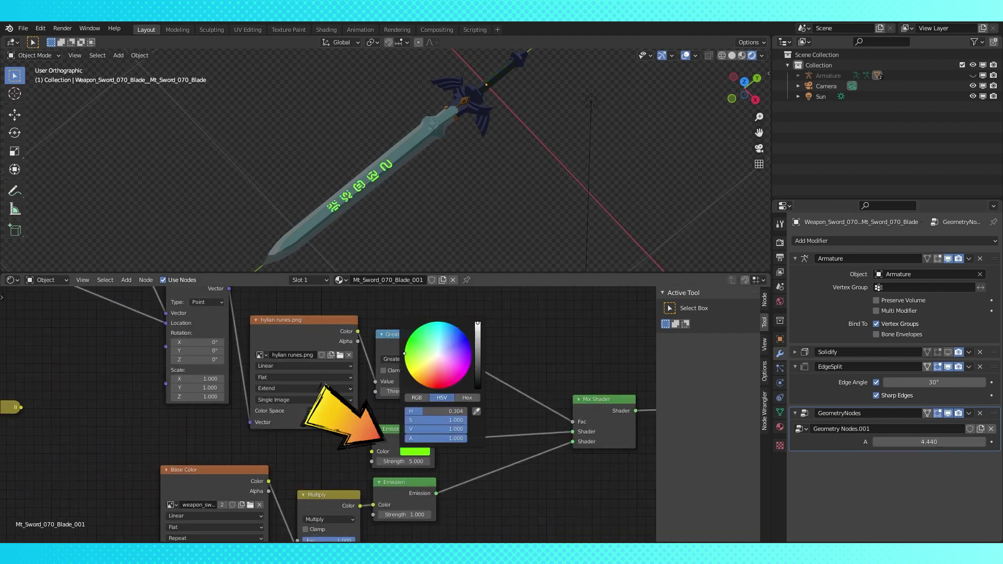
# Step: Try orange, green and red on the runes' Emission node, lower its strength to 1.800 and set its color to blue
pyautogui.moveTo(404, 354); pyautogui.dragTo(467, 339)
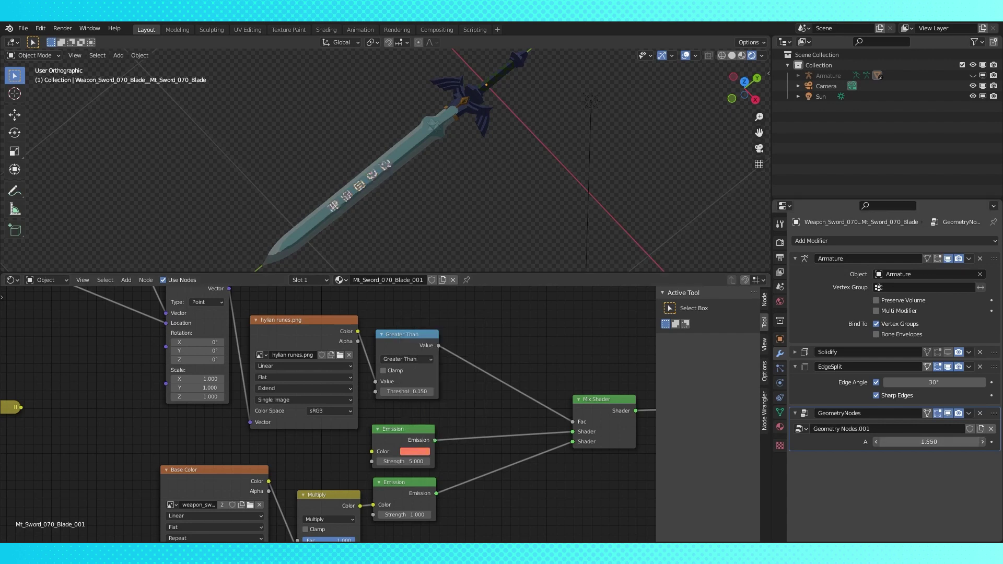
pyautogui.click(414, 451)
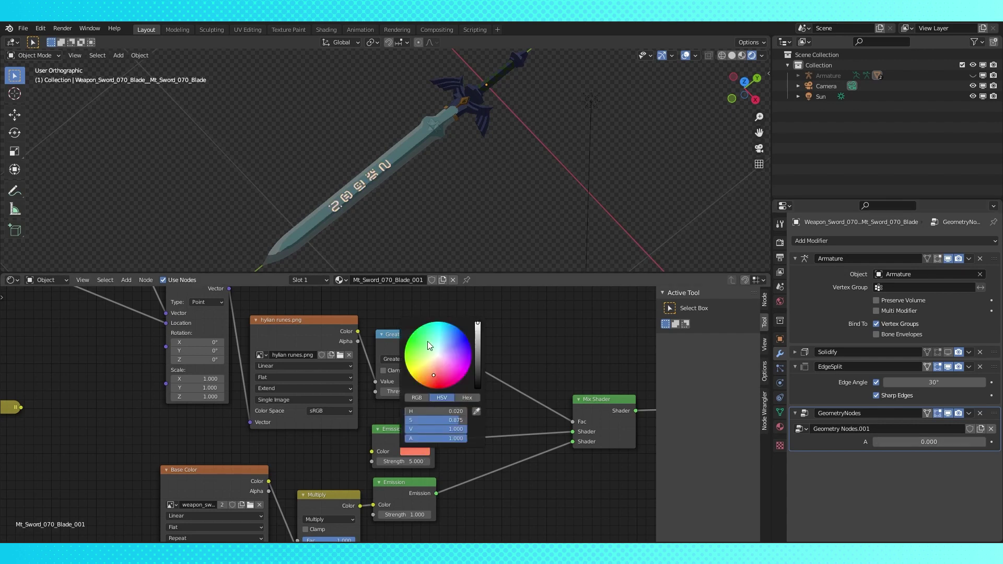
pyautogui.click(421, 344)
pyautogui.click(415, 451)
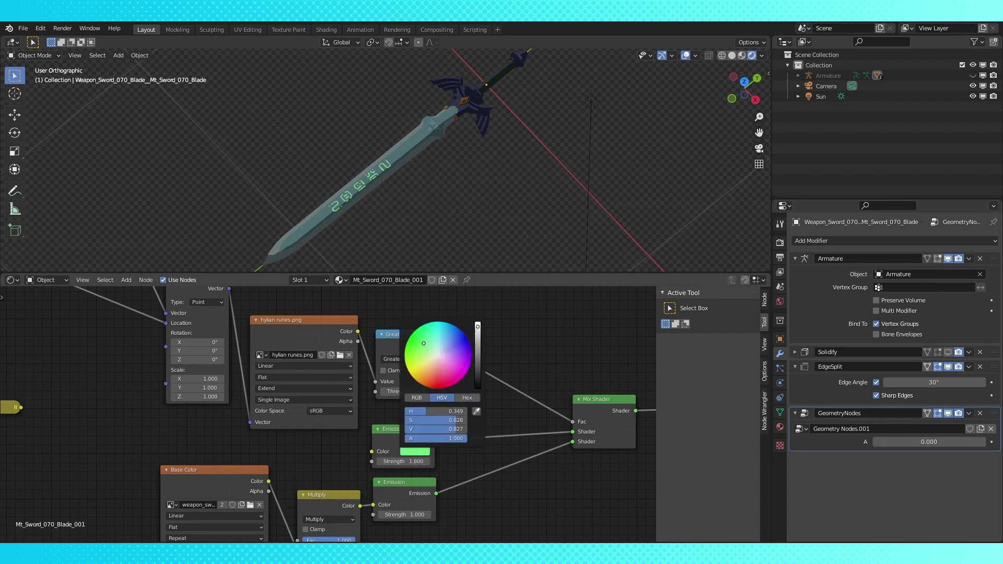
pyautogui.click(439, 327)
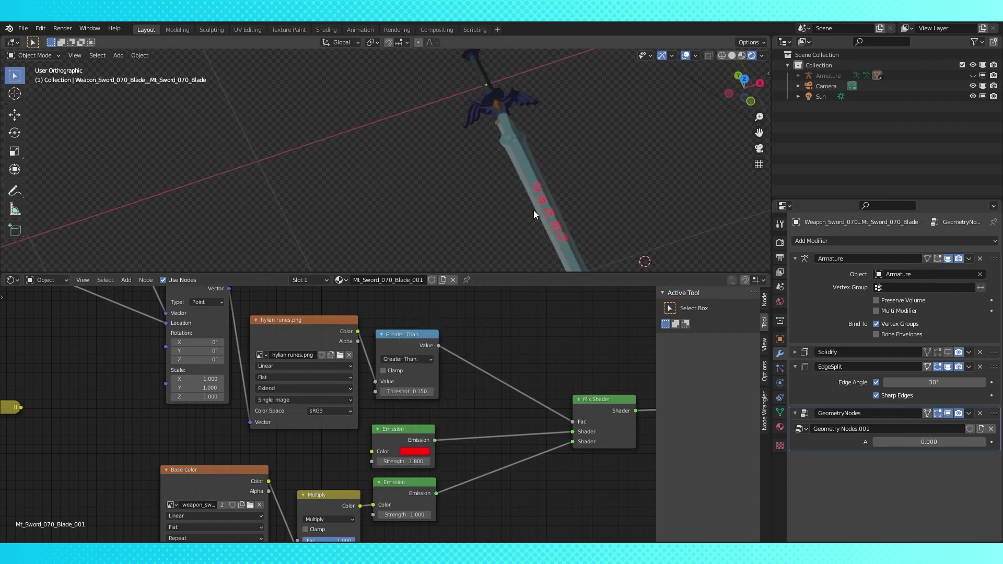
pyautogui.click(415, 451)
pyautogui.click(451, 328)
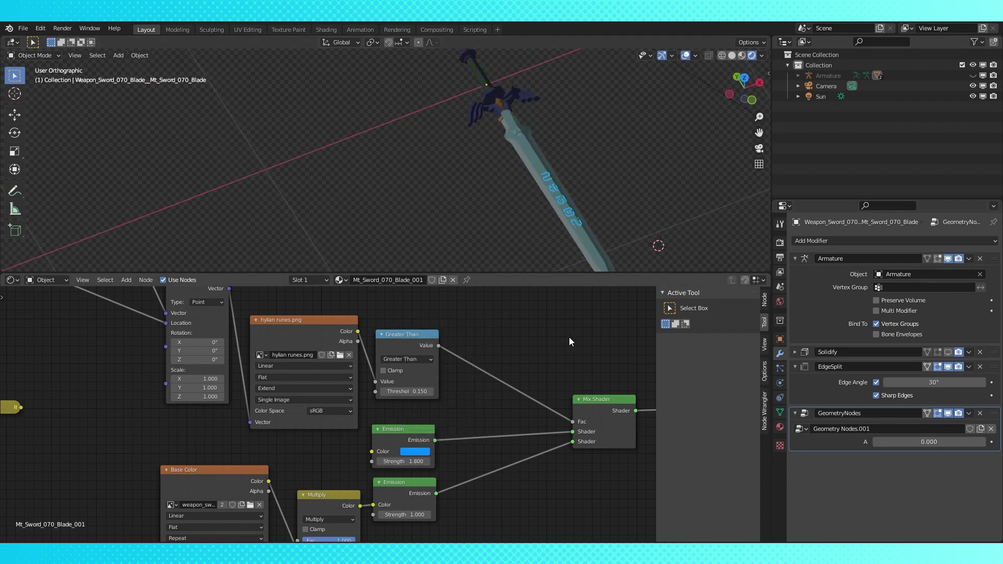
pyautogui.scroll(-3, 523, 381)
pyautogui.moveTo(488, 416); pyautogui.dragTo(457, 447, button='middle')
pyautogui.scroll(2, 534, 240)
pyautogui.scroll(-3, 479, 204)
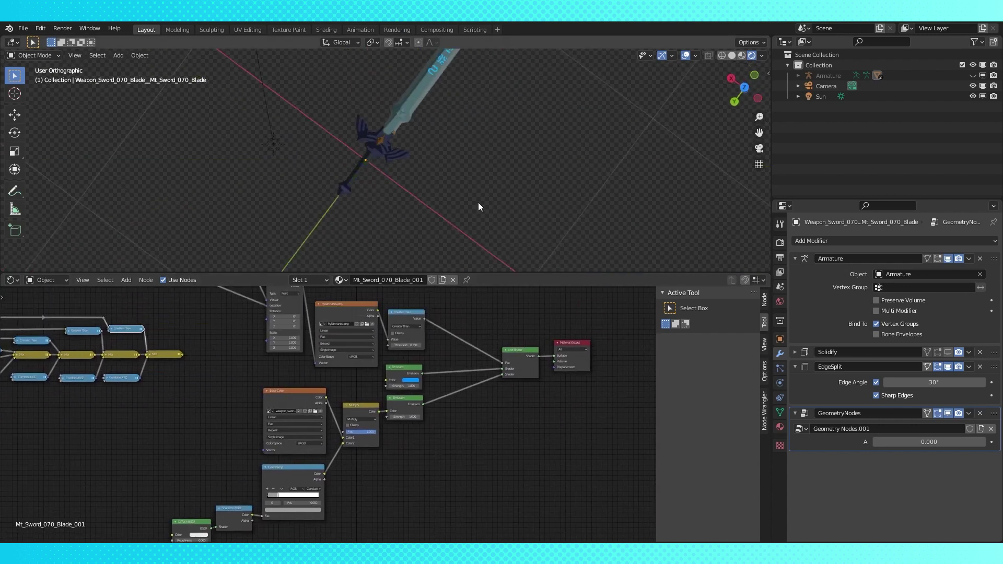